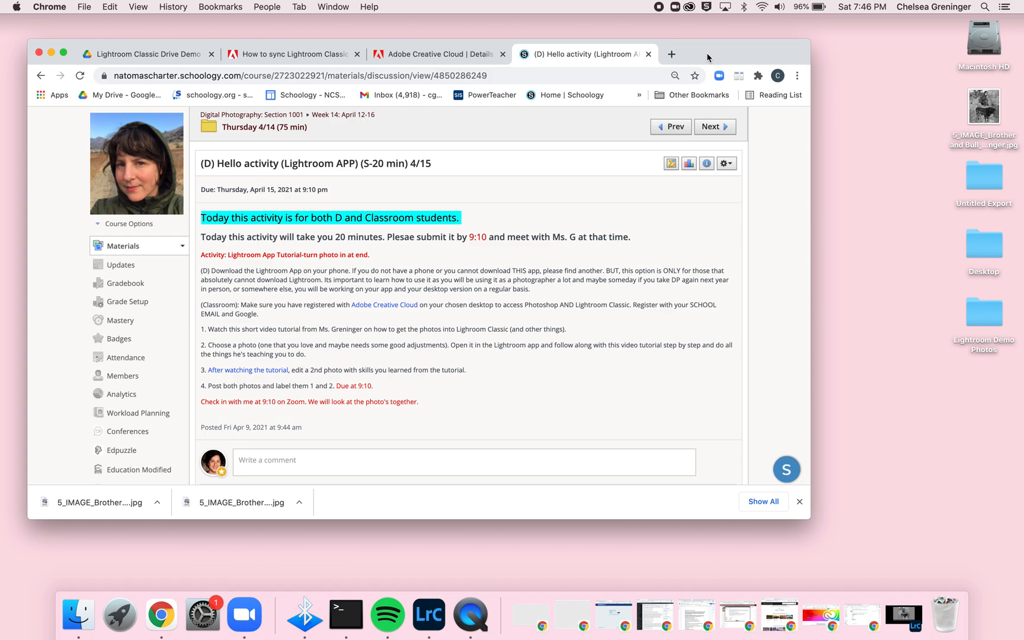
- Go to the Adobe Creative Cloud website, widen the browser window and open the sign-in page
left_click(454, 54)
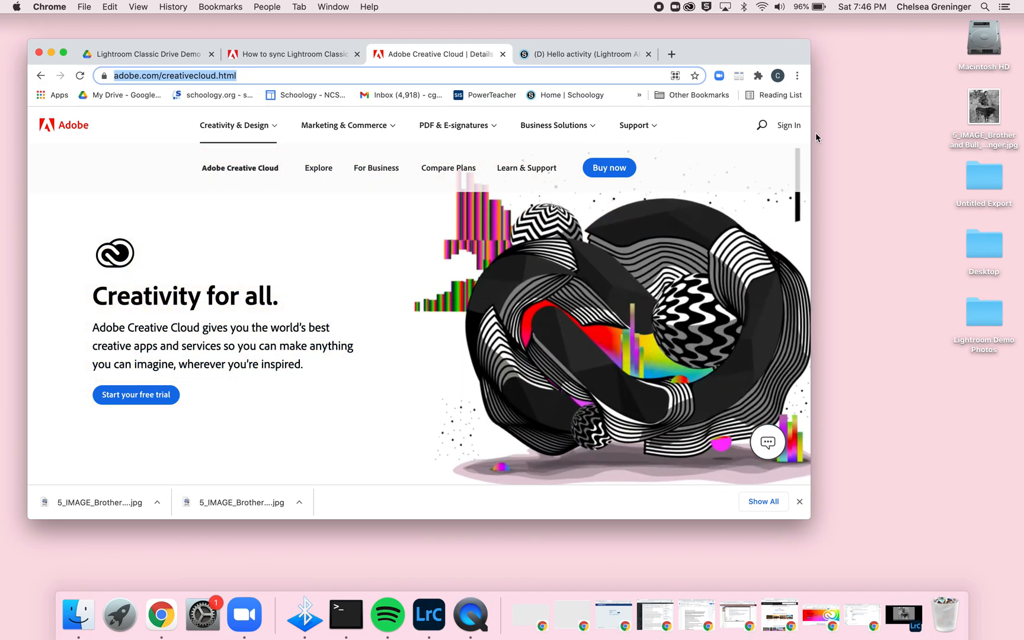
left_click_drag(815, 132, 907, 135)
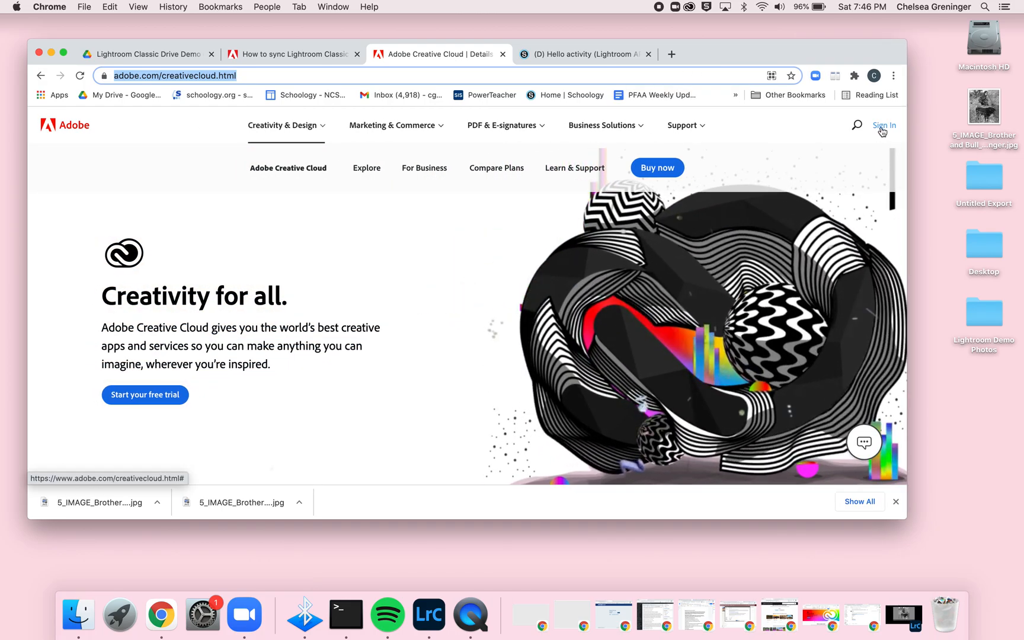
left_click(885, 128)
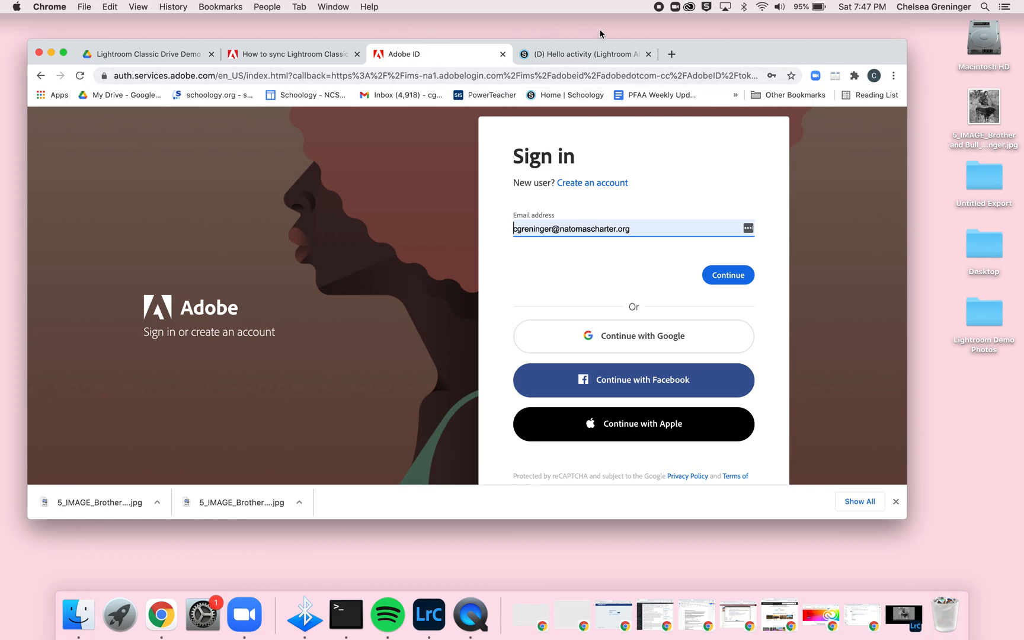
- Open the Creative Cloud desktop app, examine the installed apps including Photoshop, Lightroom and Lightroom Classic, and minimize it
left_click(688, 9)
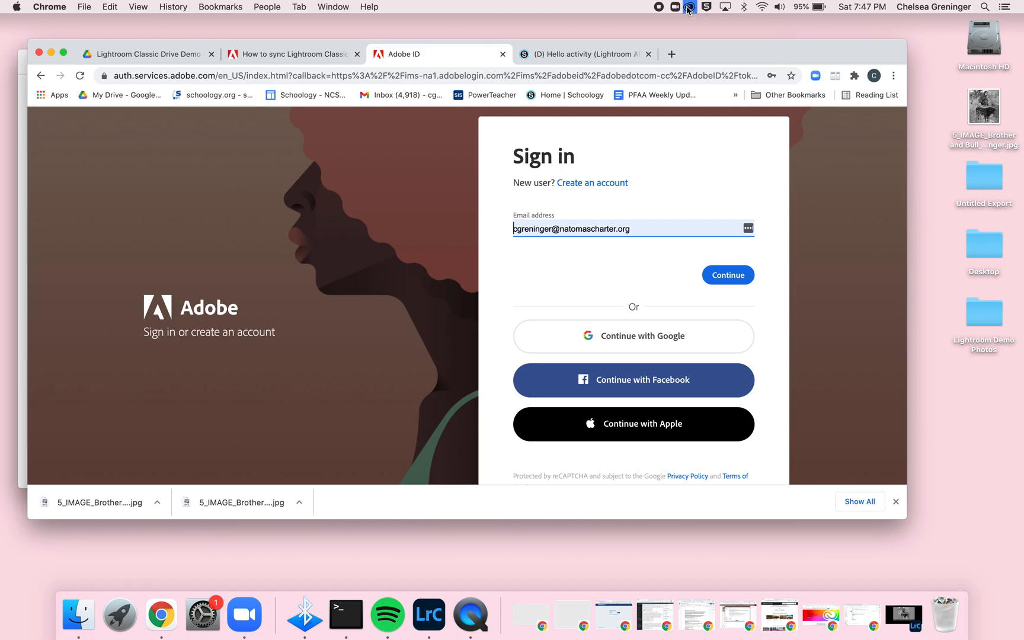
scroll(495, 275, "up", 5)
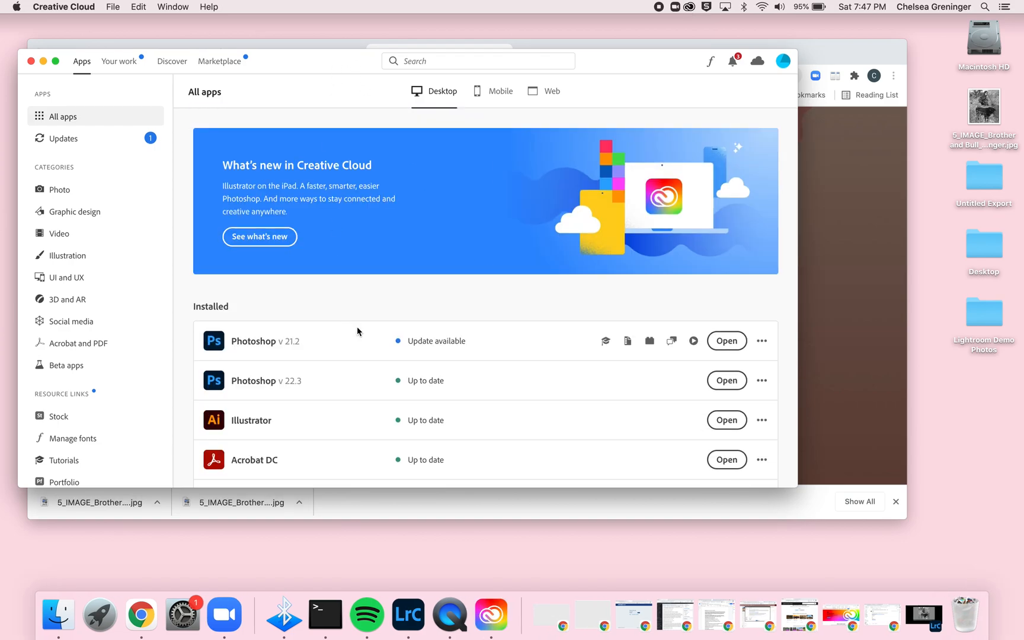
scroll(357, 330, "down", 8)
scroll(357, 331, "down", 5)
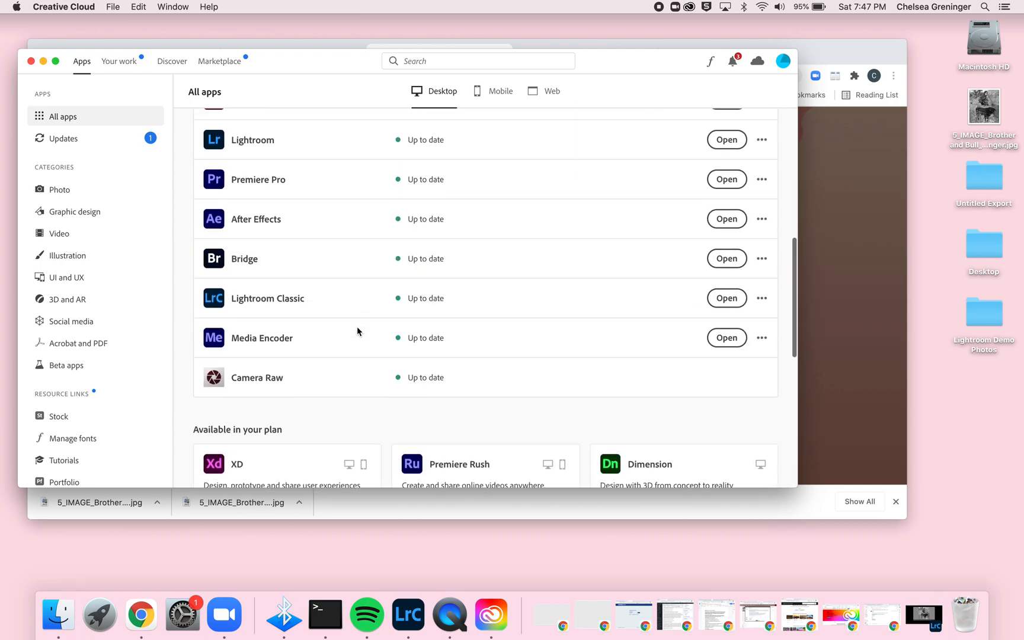
scroll(356, 331, "up", 3)
scroll(357, 327, "up", 5)
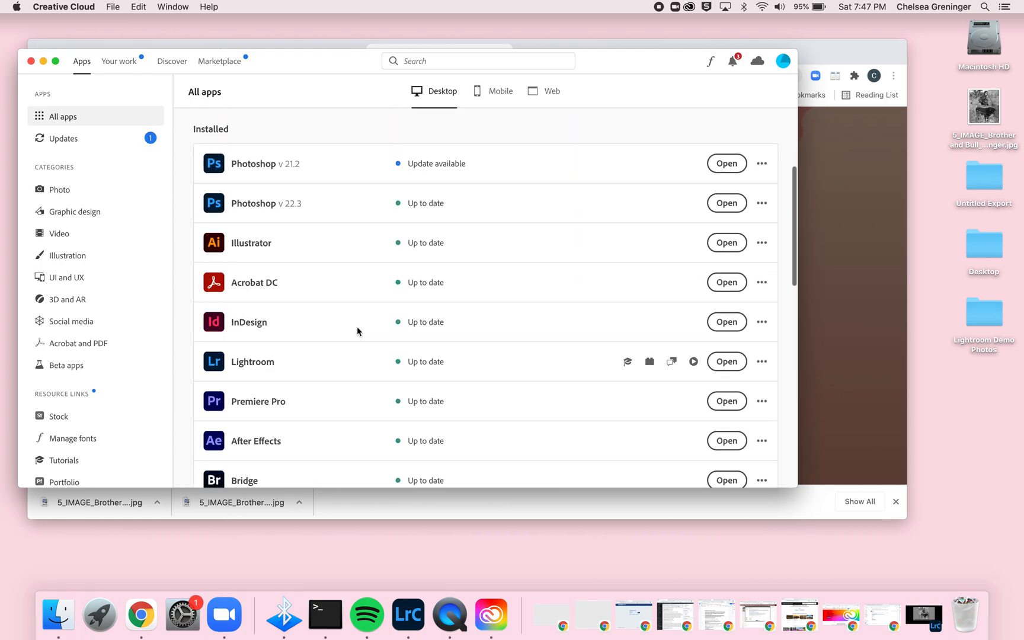
scroll(356, 325, "down", 2)
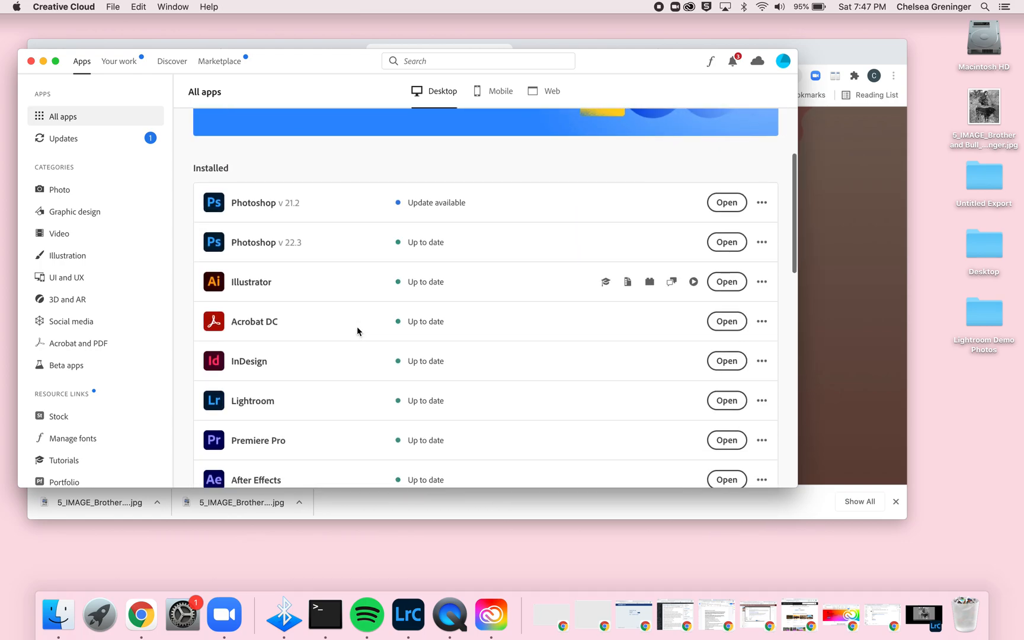
scroll(283, 345, "down", 5)
scroll(282, 345, "up", 5)
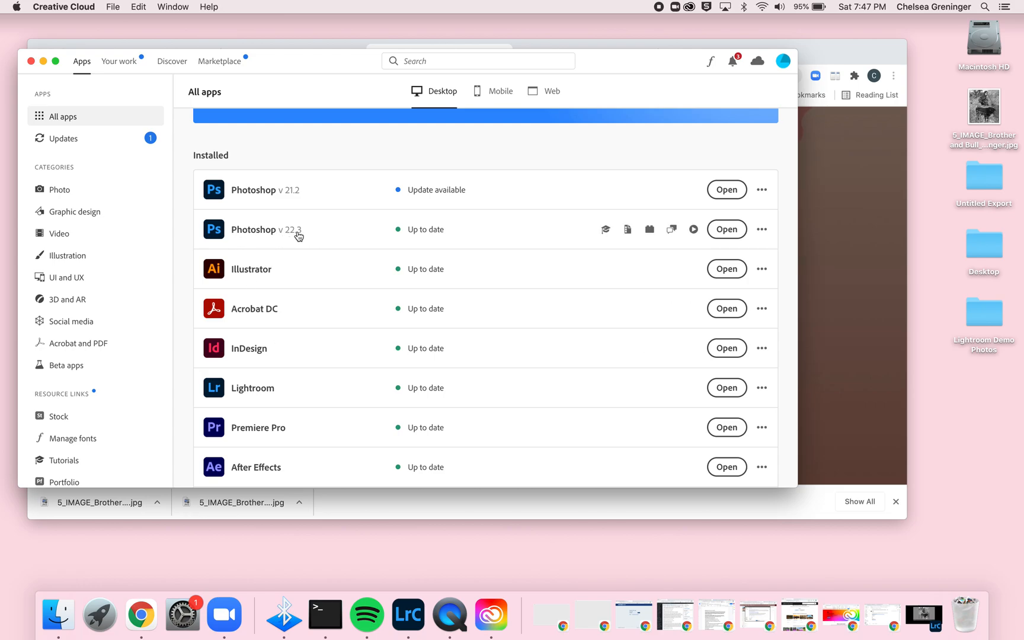
scroll(304, 251, "down", 3)
scroll(301, 252, "down", 3)
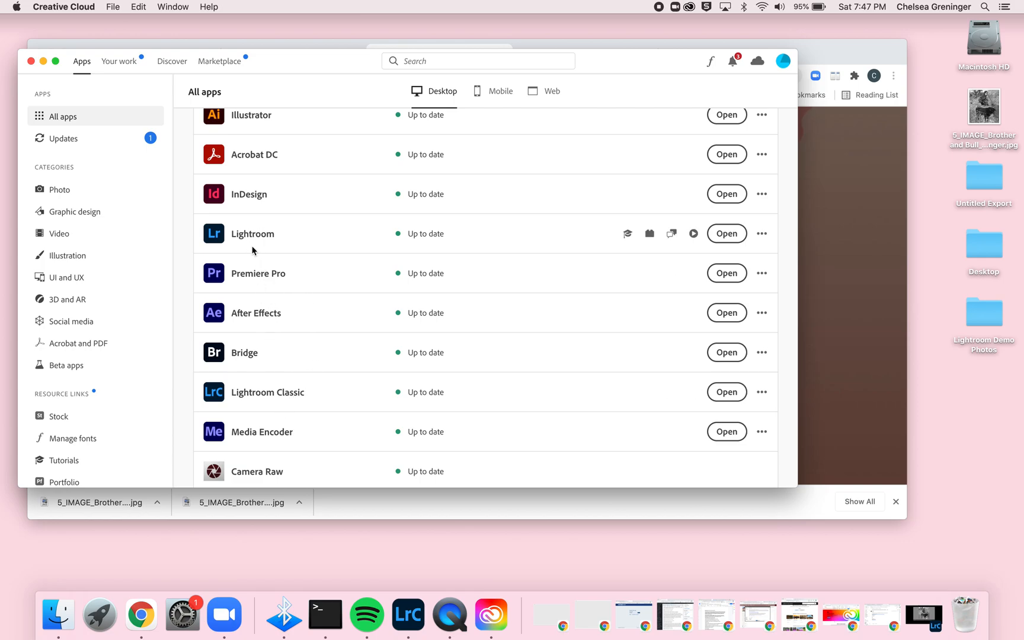
mouse_move(248, 239)
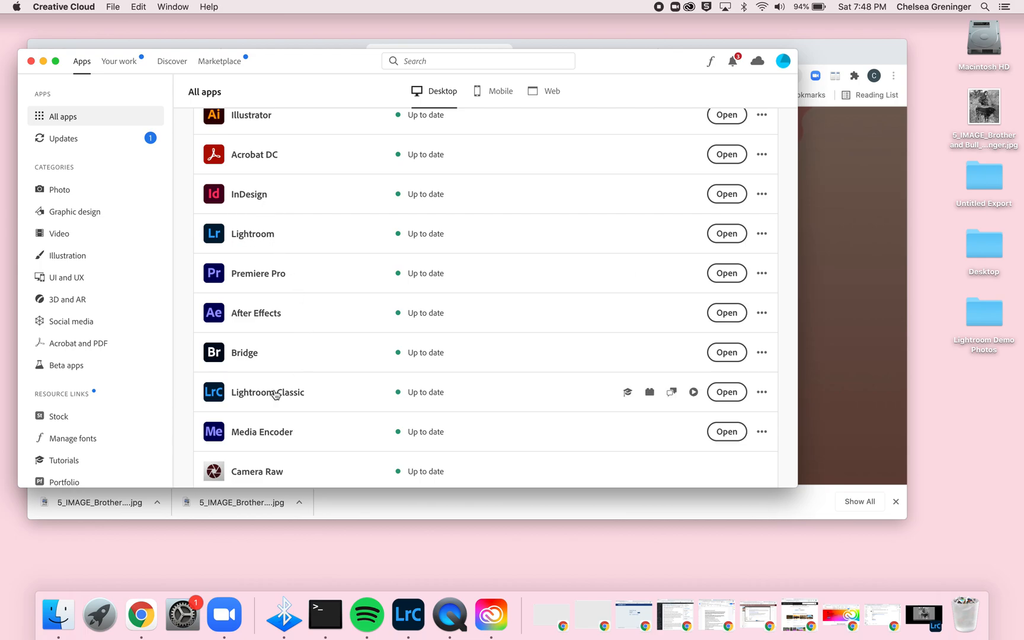
scroll(335, 391, "down", 2)
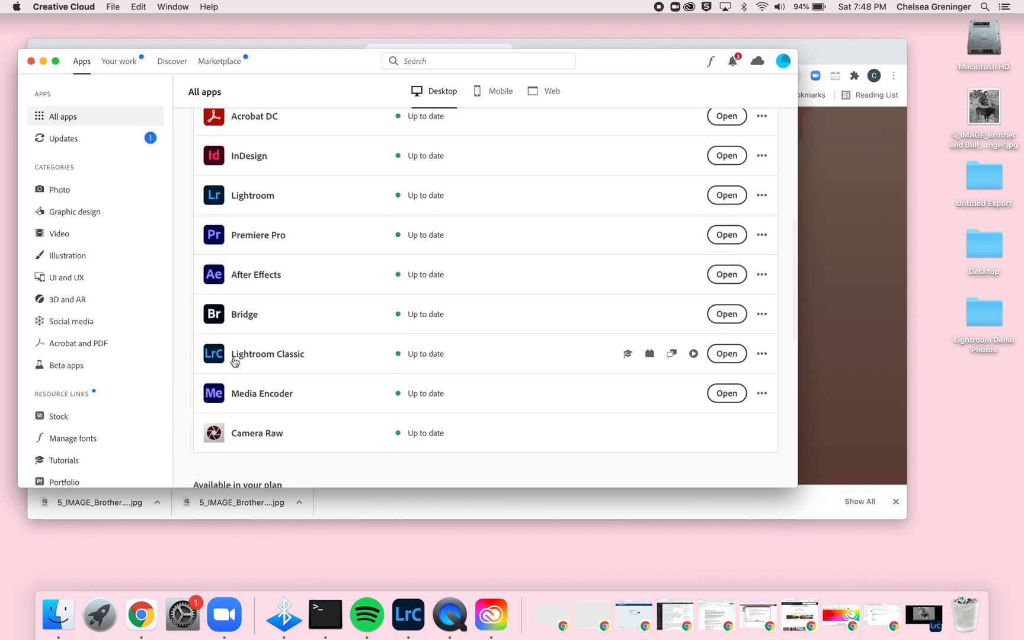
mouse_move(261, 357)
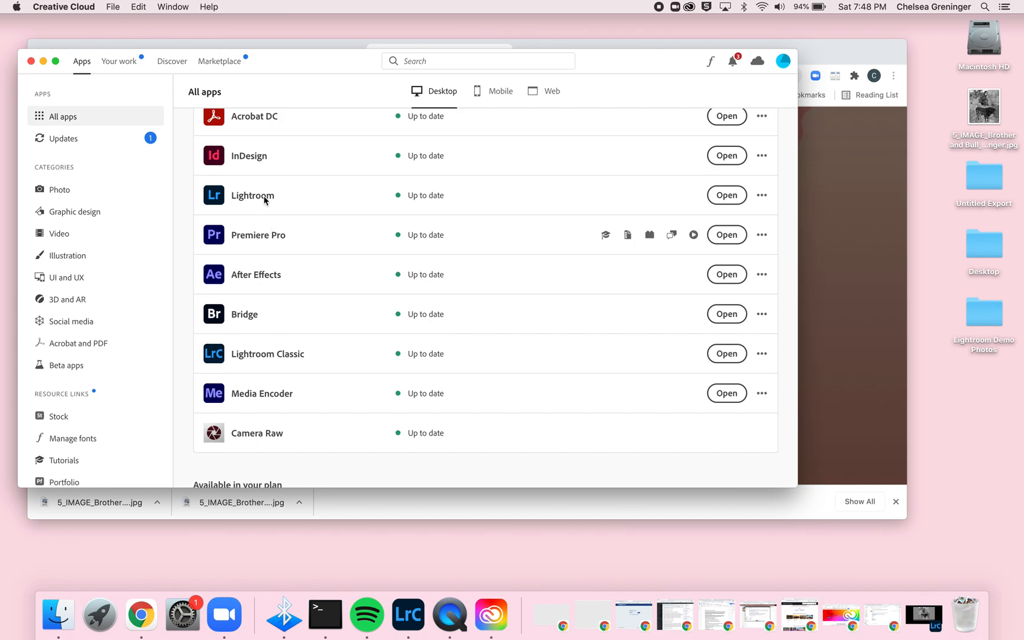
mouse_move(265, 200)
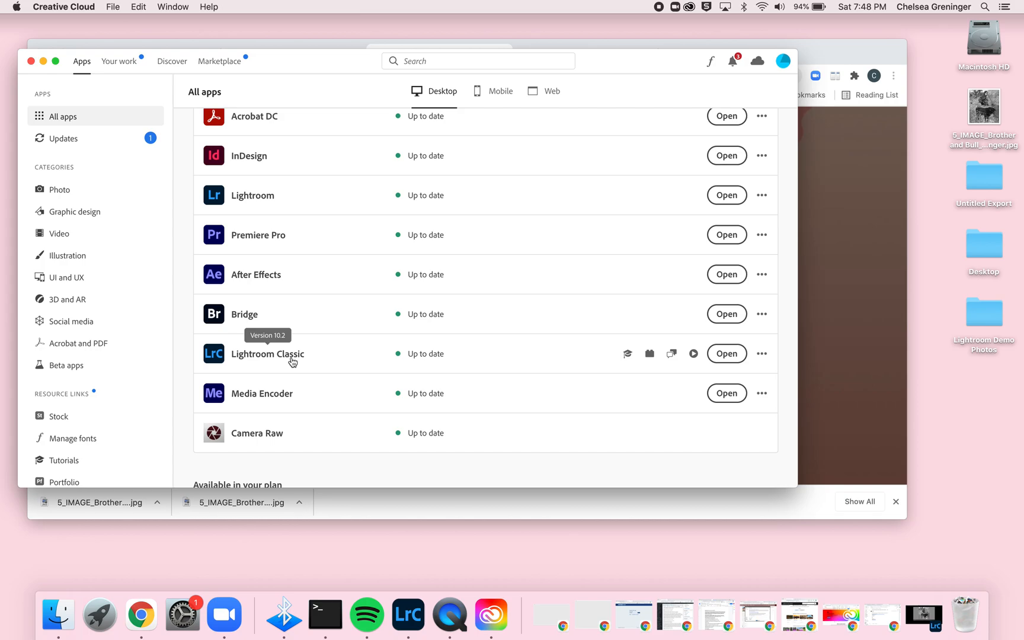
scroll(270, 238, "up", 5)
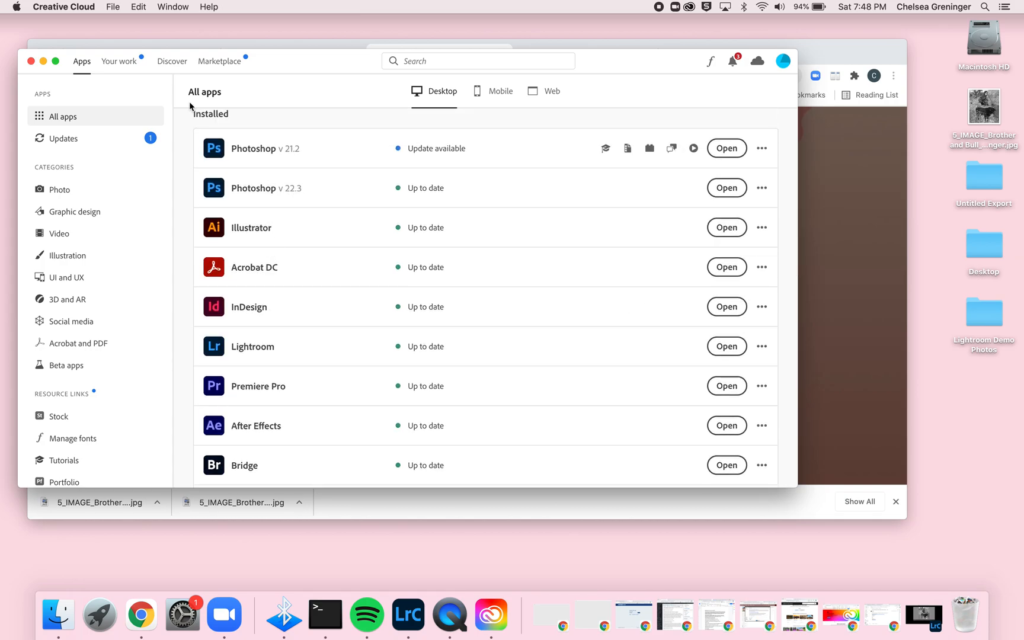
left_click(44, 61)
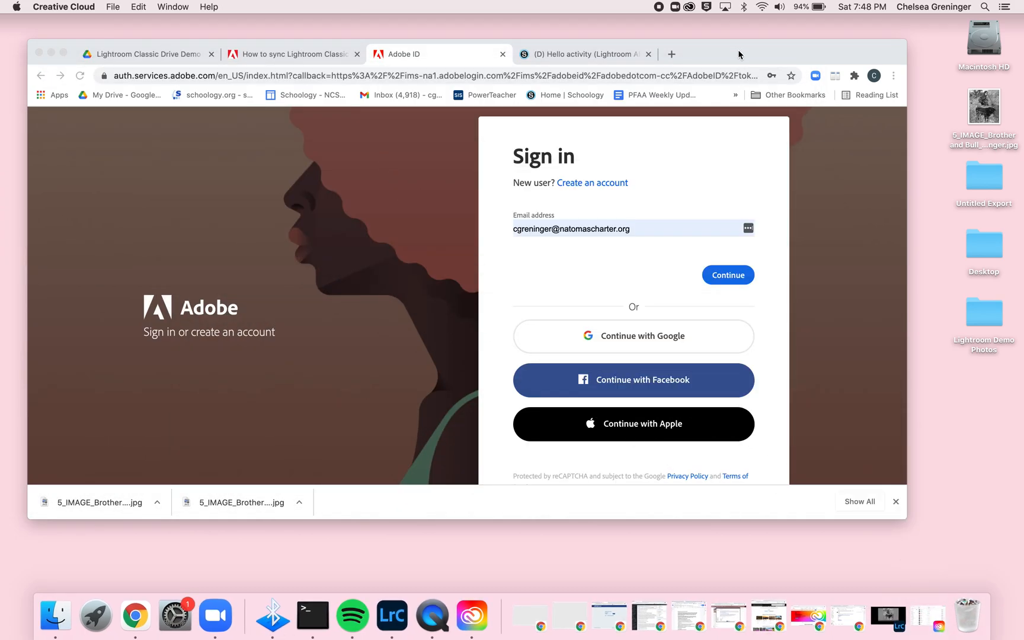
- Download the whole Lightroom Classic Drive Demo example folder from Google Drive
left_click_drag(739, 51, 736, 51)
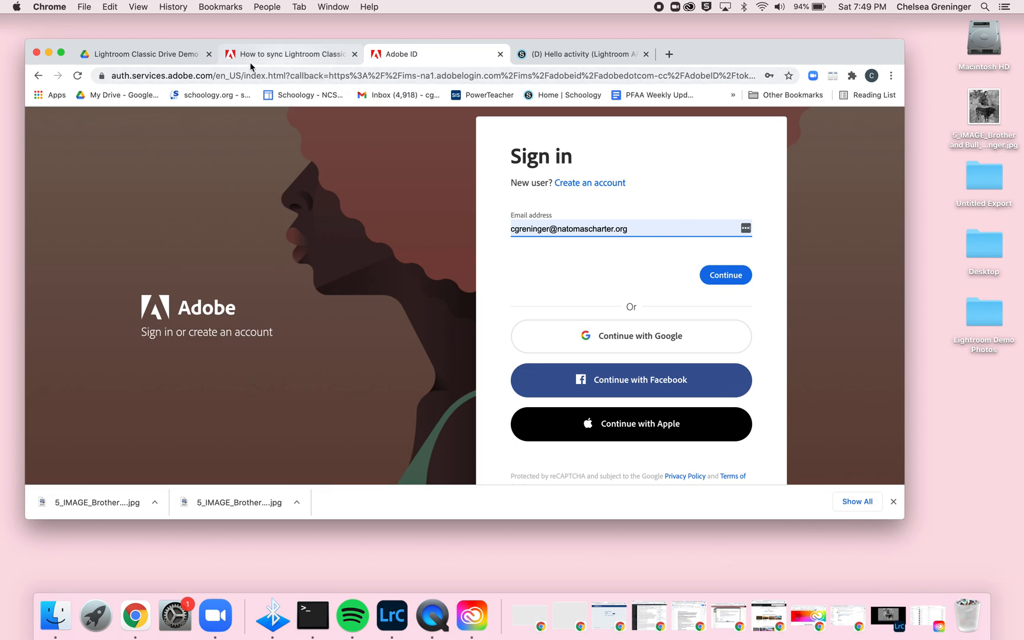
left_click(190, 56)
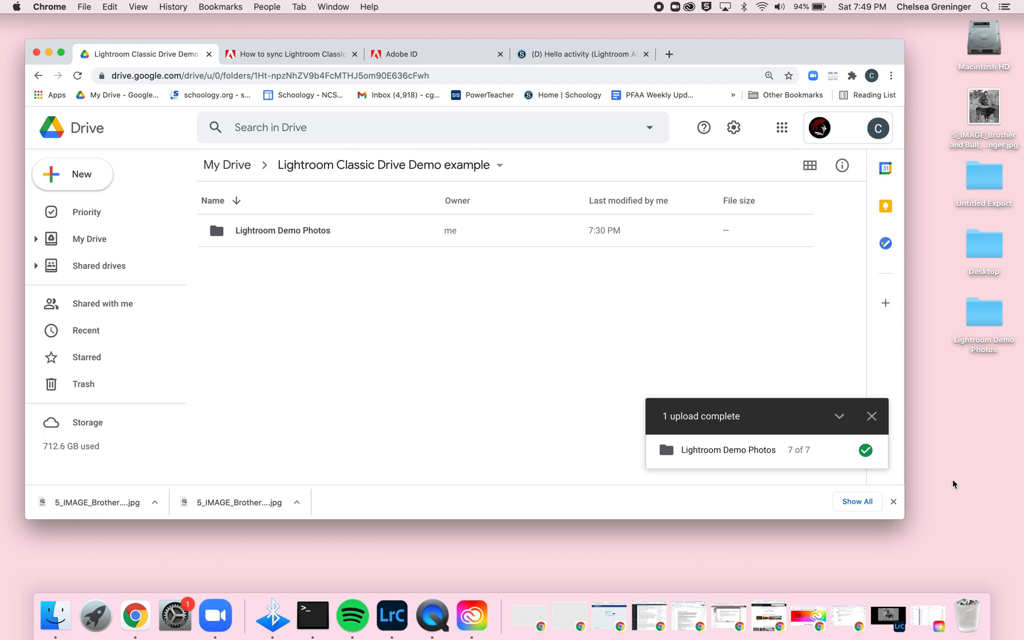
left_click_drag(905, 341, 865, 331)
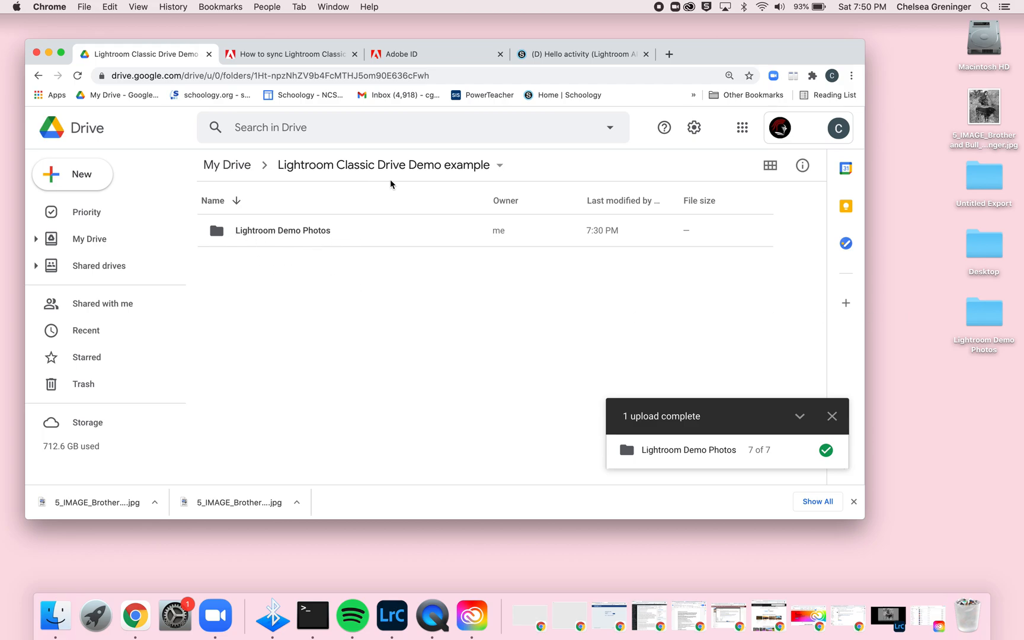
left_click(500, 167)
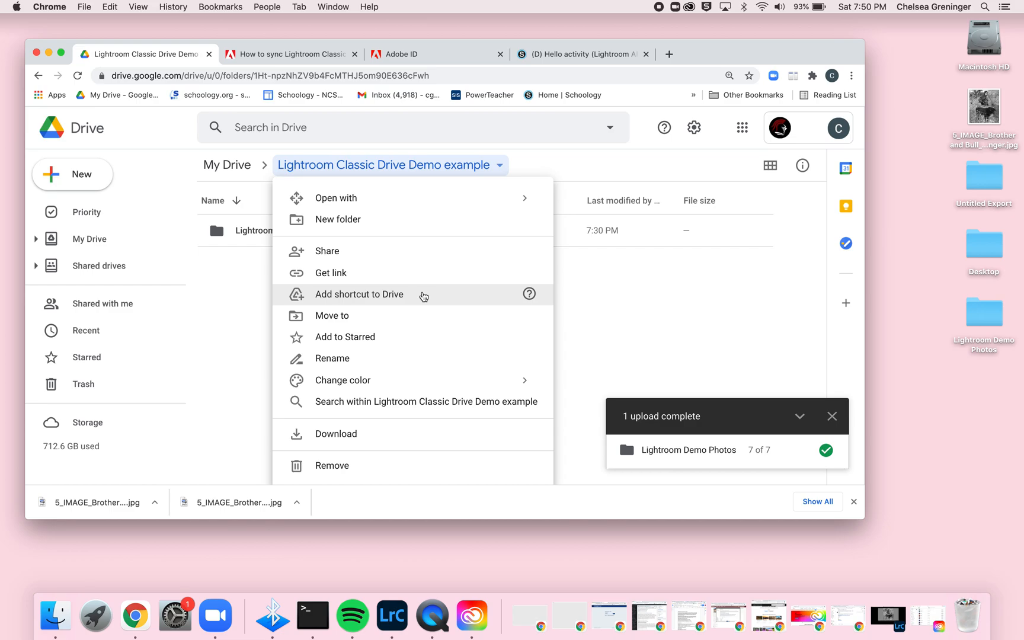
left_click(389, 439)
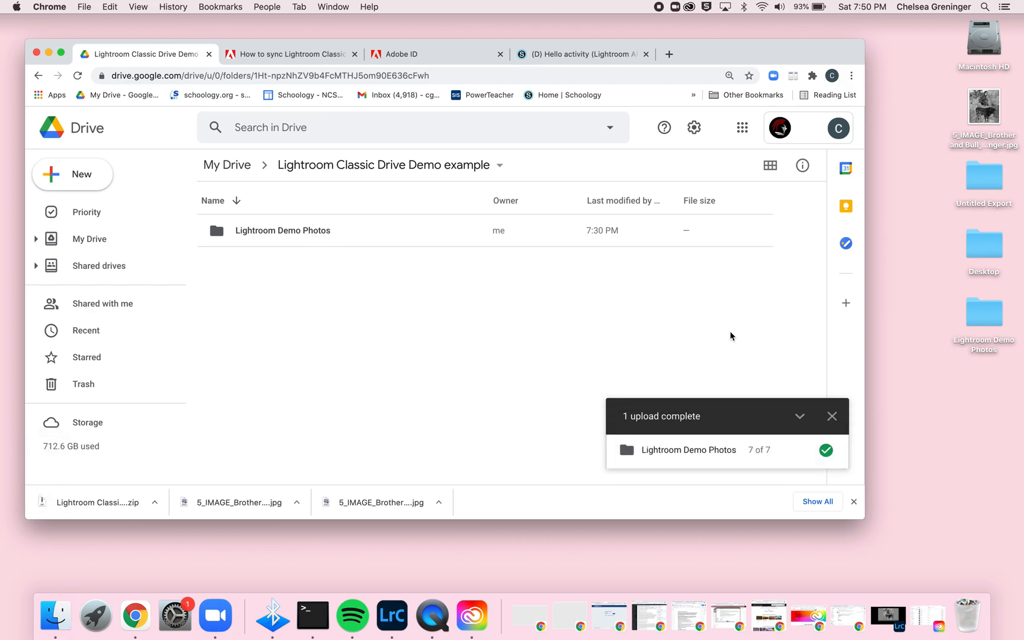
- Preview the 5_IMAGE_Brother and Bull photo in the Lightroom Demo Photos folder and download it
double_click(314, 235)
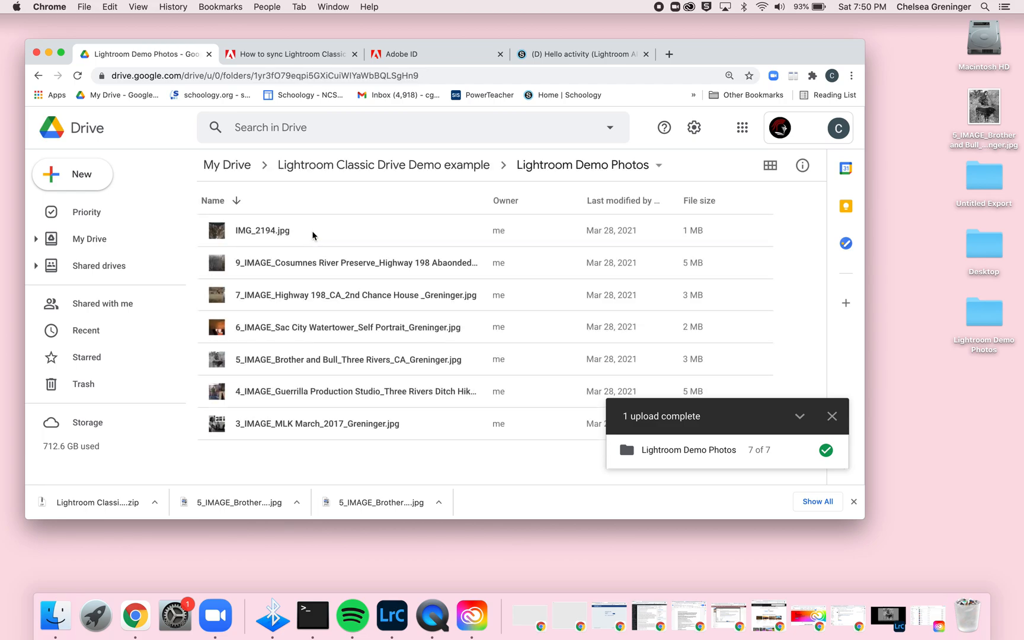
double_click(325, 359)
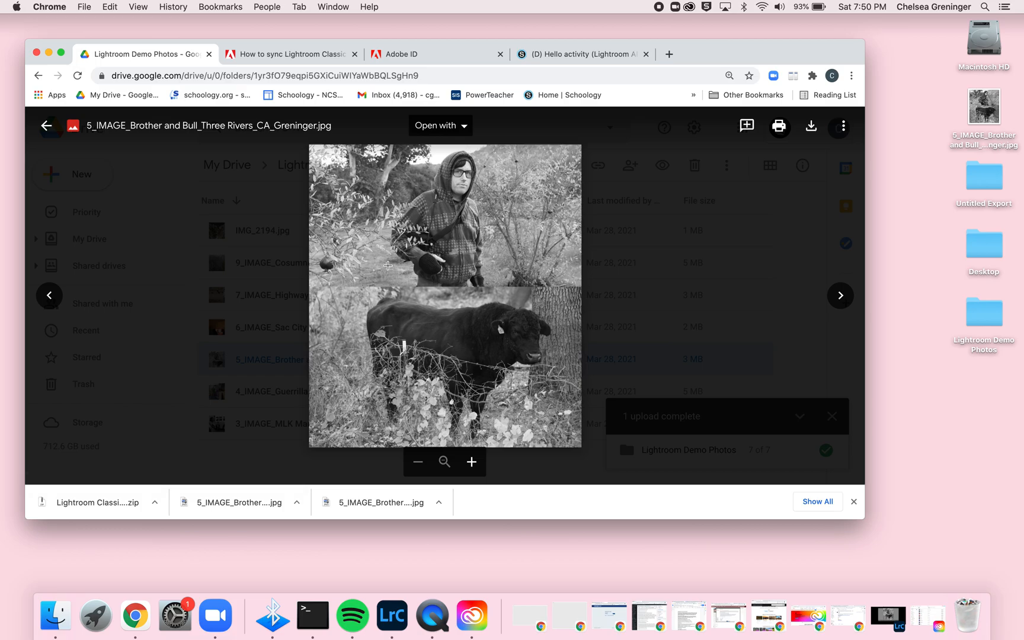
left_click(812, 127)
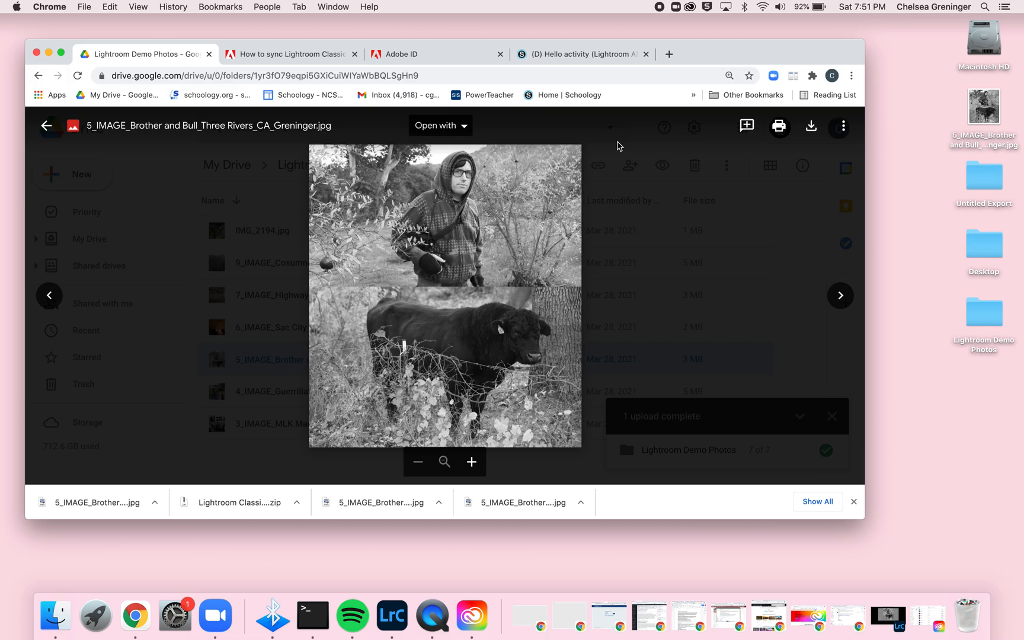
- Switch to the Creative Cloud desktop app and launch Lightroom Classic from the installed apps
left_click(690, 7)
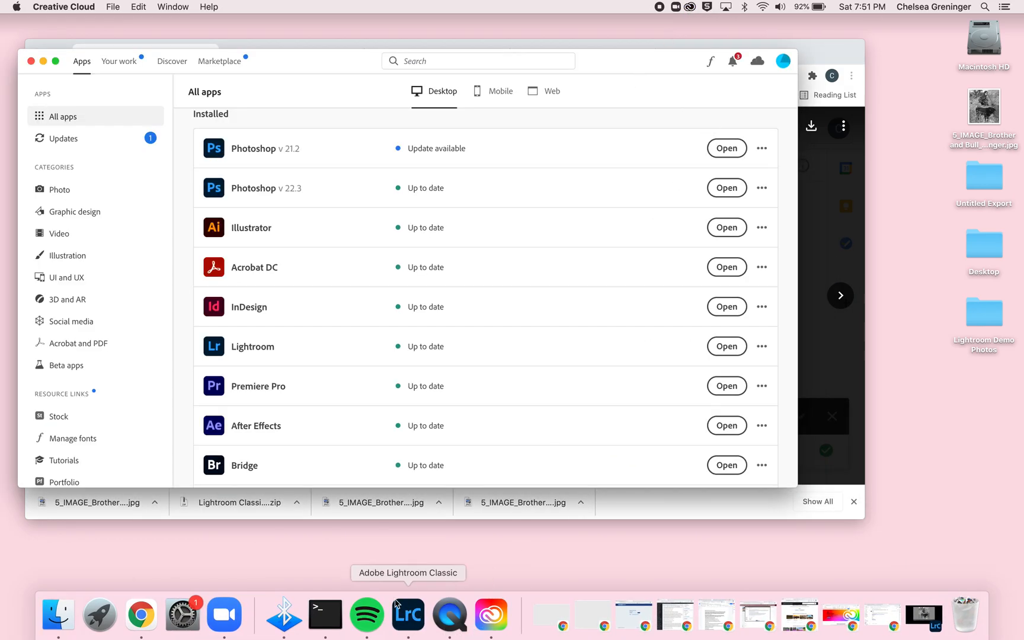
scroll(267, 333, "down", 4)
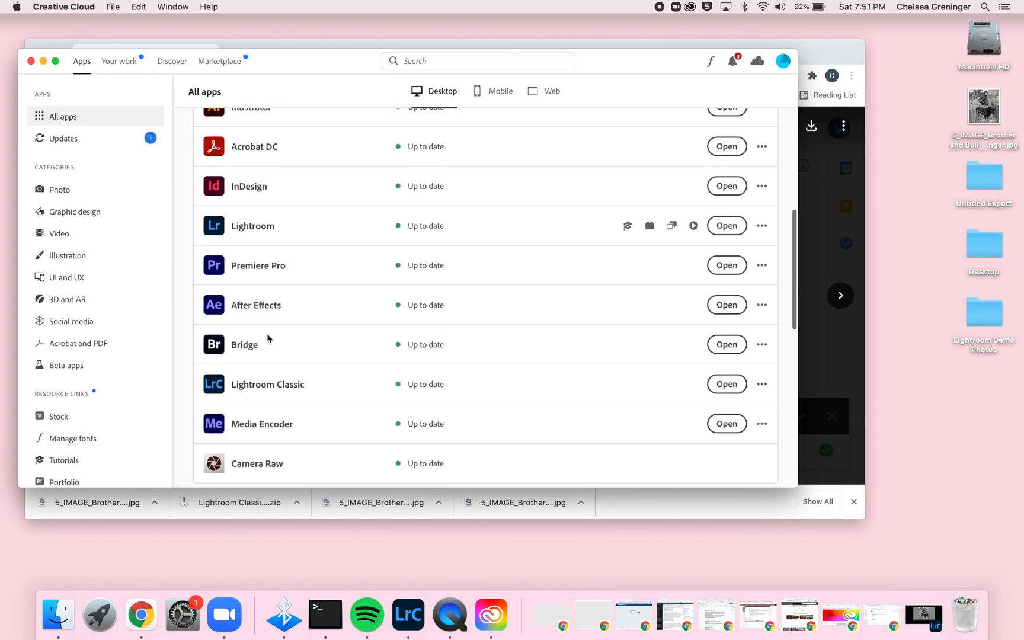
left_click(279, 386)
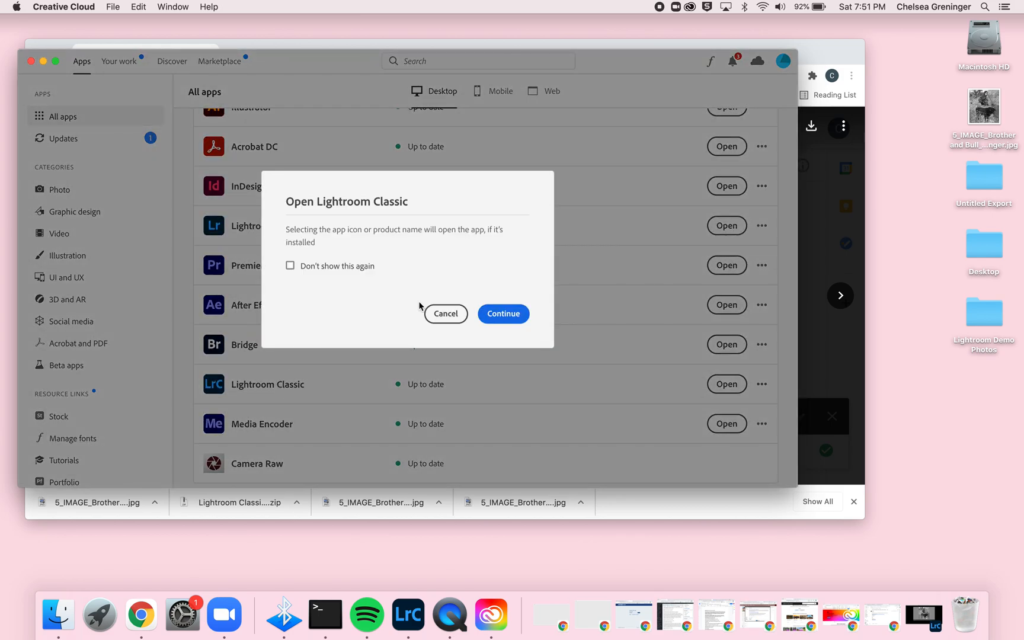
left_click(501, 318)
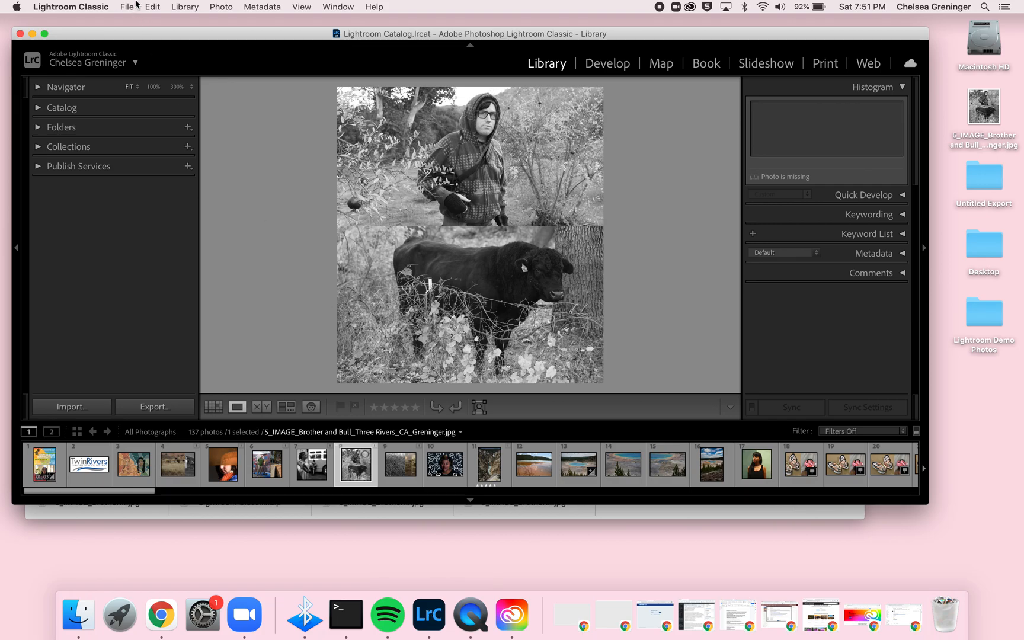
left_click_drag(154, 39, 157, 47)
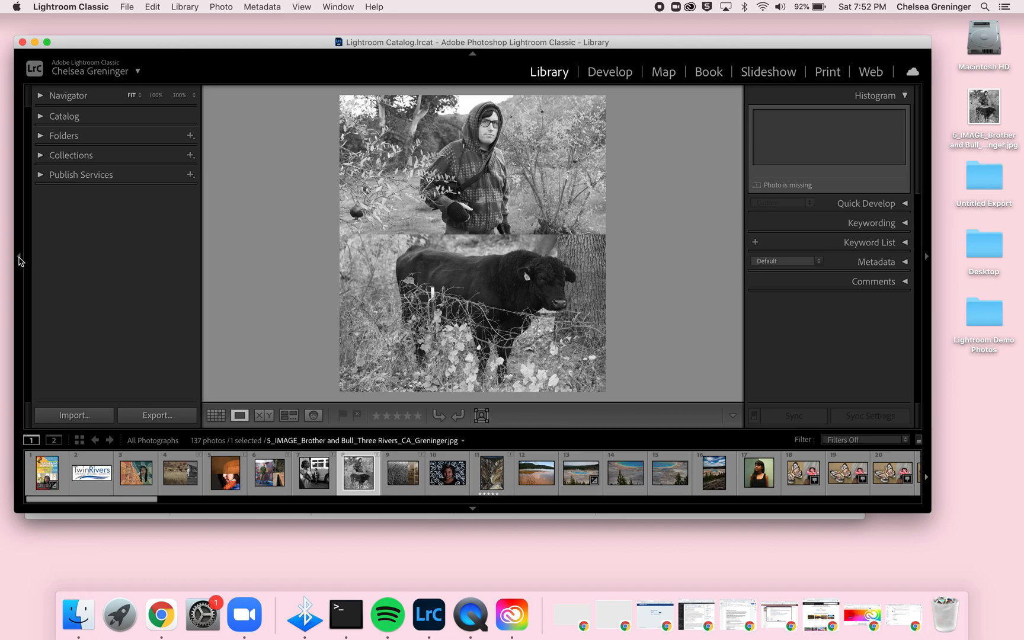
- Start a photo import, choose the desktop's Lightroom Demo Photos folder as the source, and close the import window with Done
left_click(108, 417)
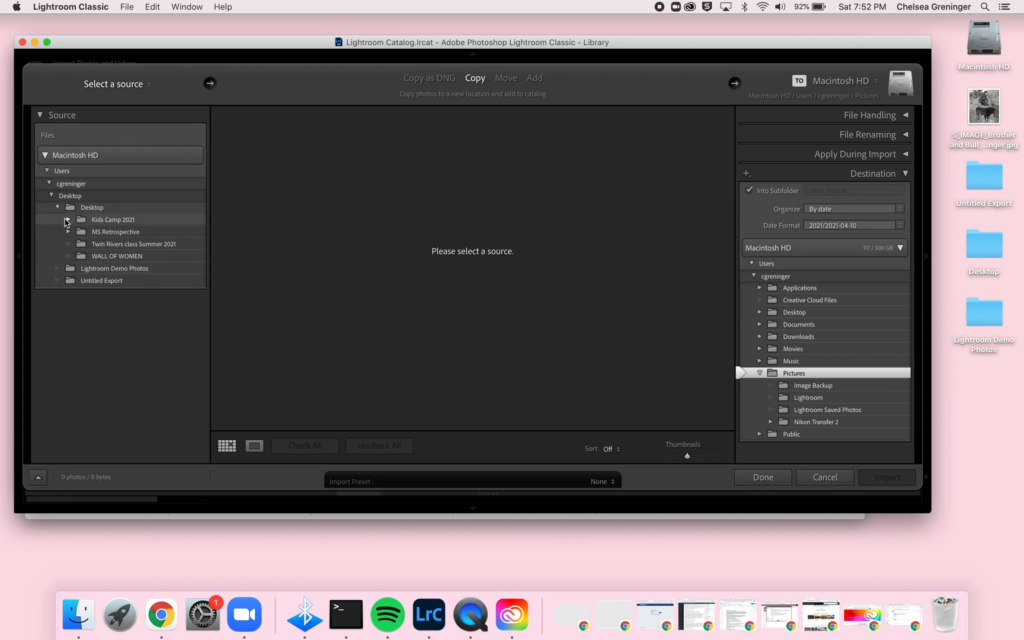
left_click(58, 207)
left_click(58, 207)
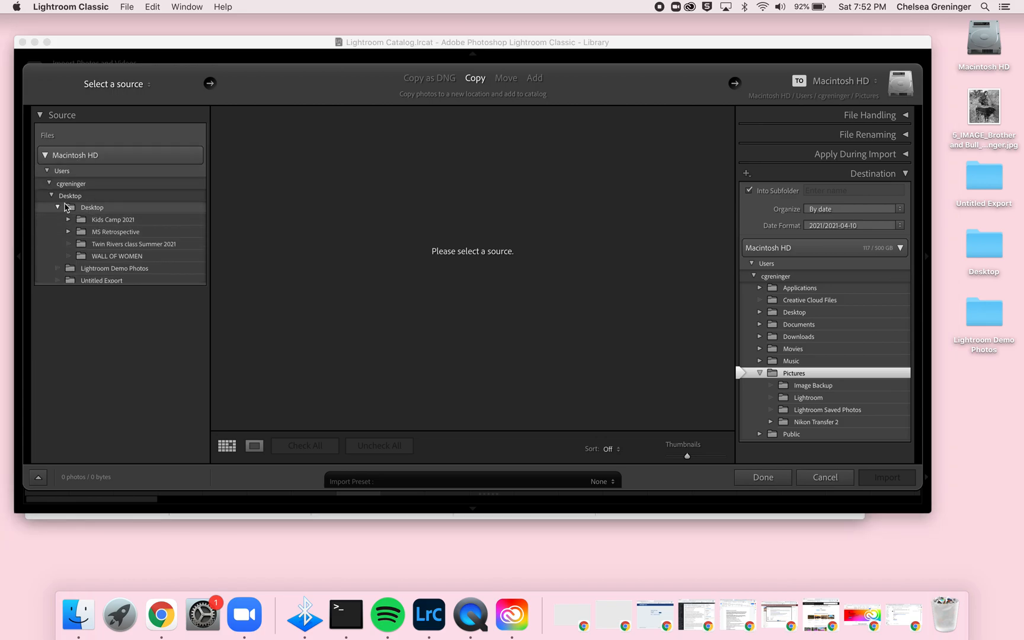
left_click(118, 268)
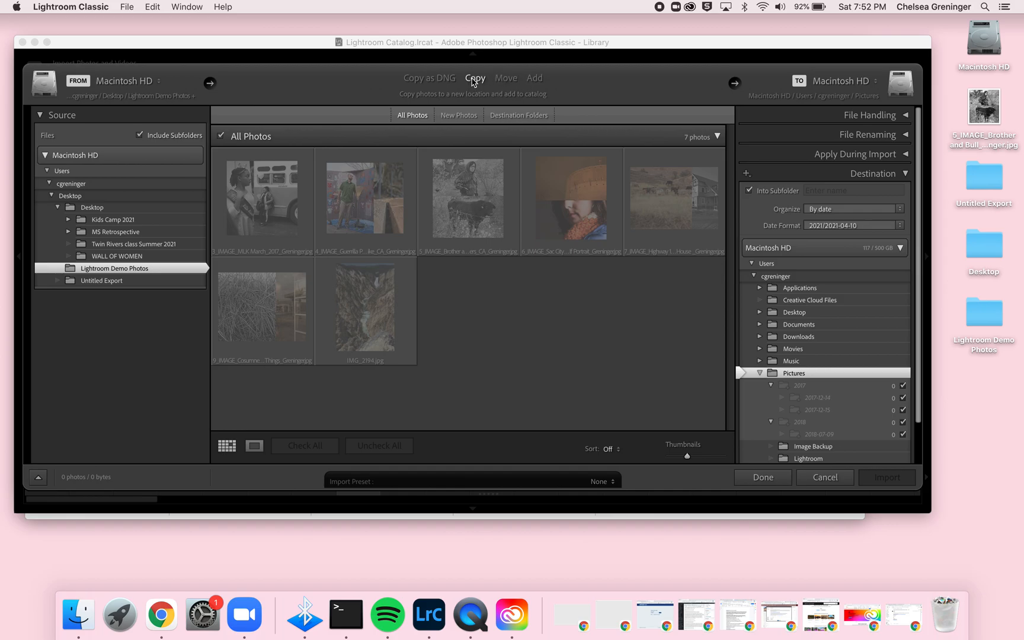
left_click(764, 478)
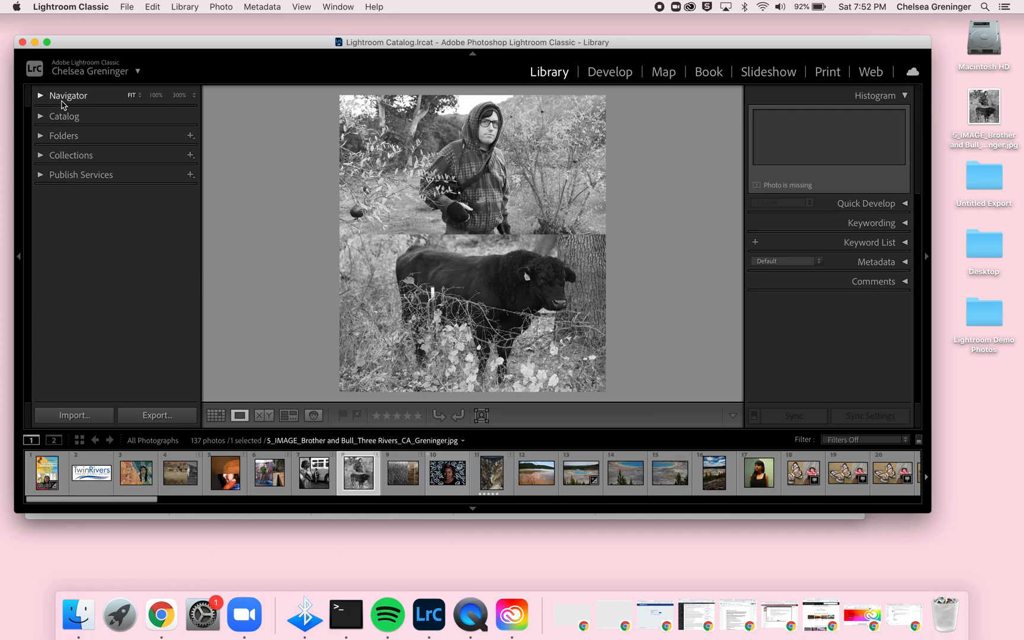
- Expand the Navigator and view the selected photo at 300% zoom
left_click(41, 97)
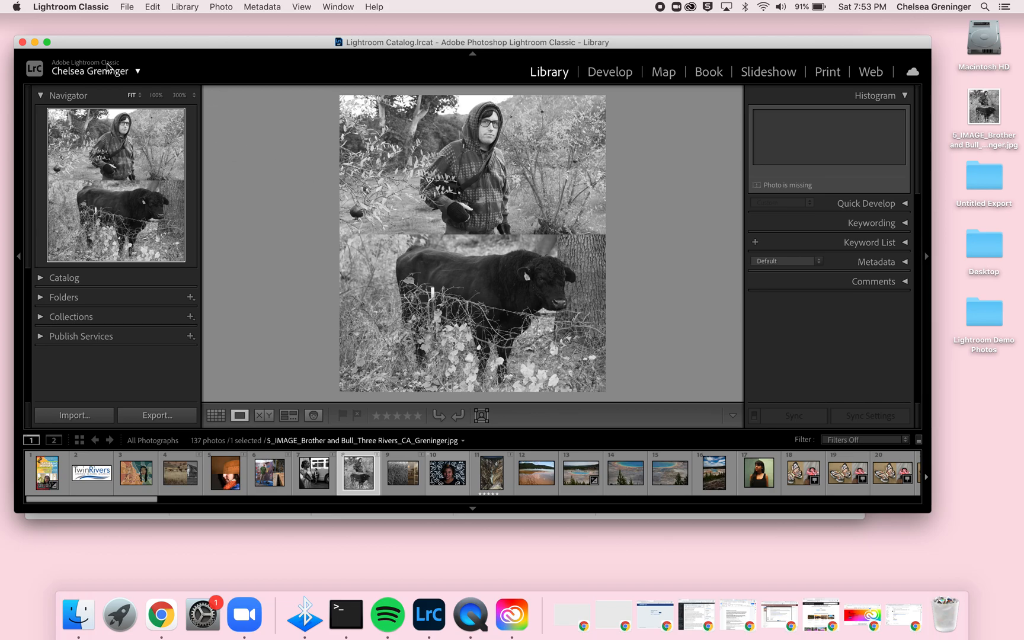
left_click(179, 96)
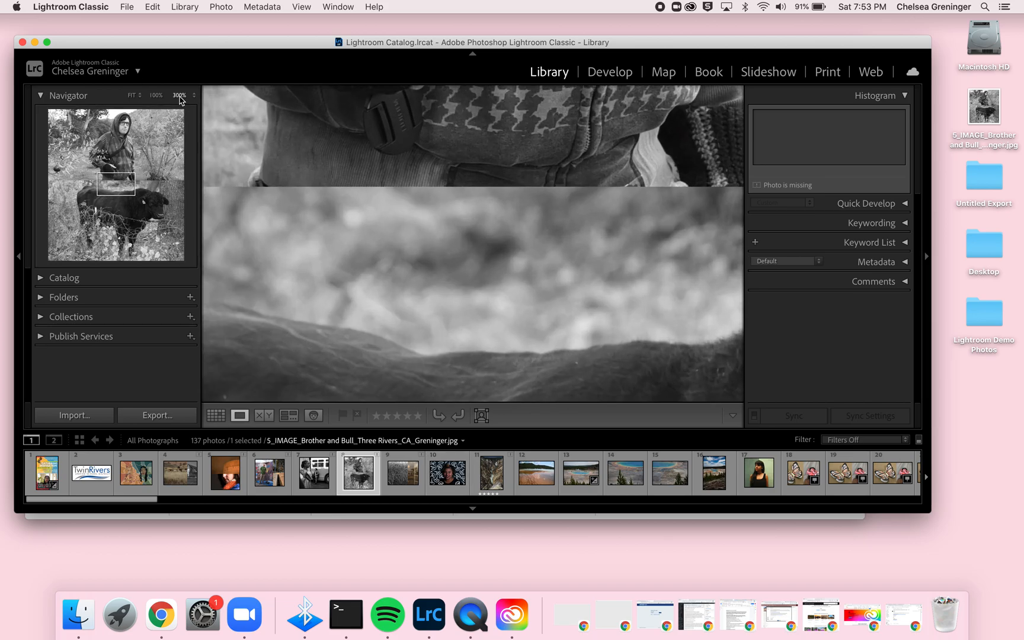
- Fit the whole photo in the view, collapse the Navigator, and look through the Catalog section
left_click(132, 95)
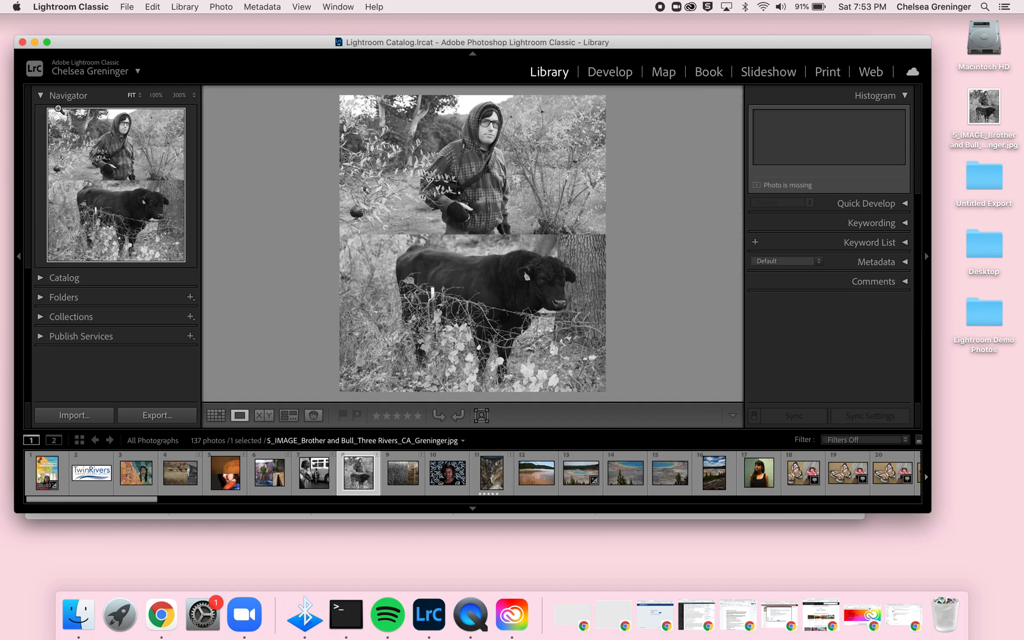
left_click(41, 95)
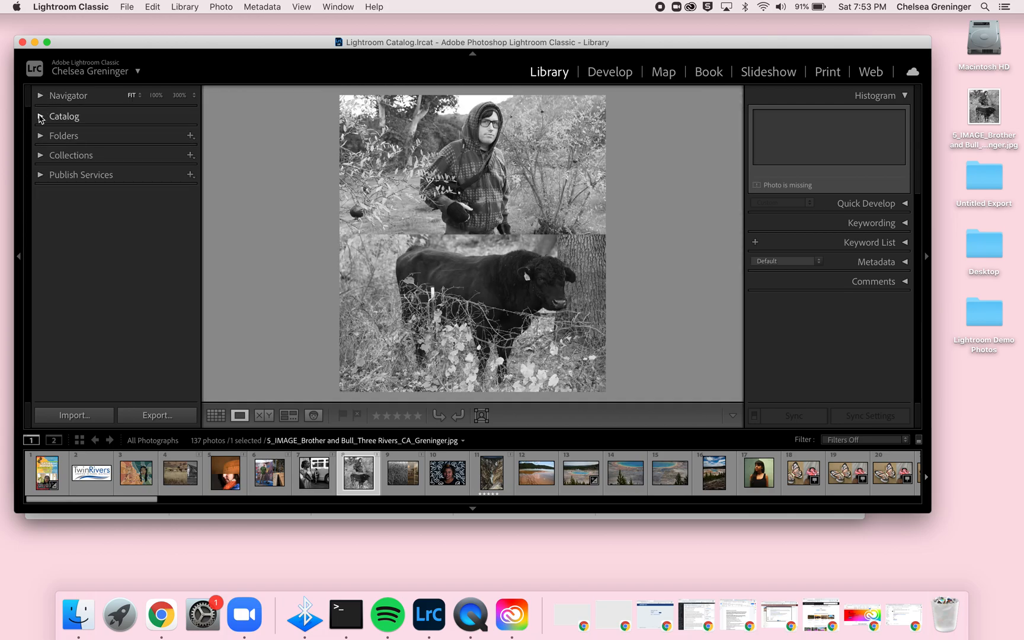
left_click(41, 116)
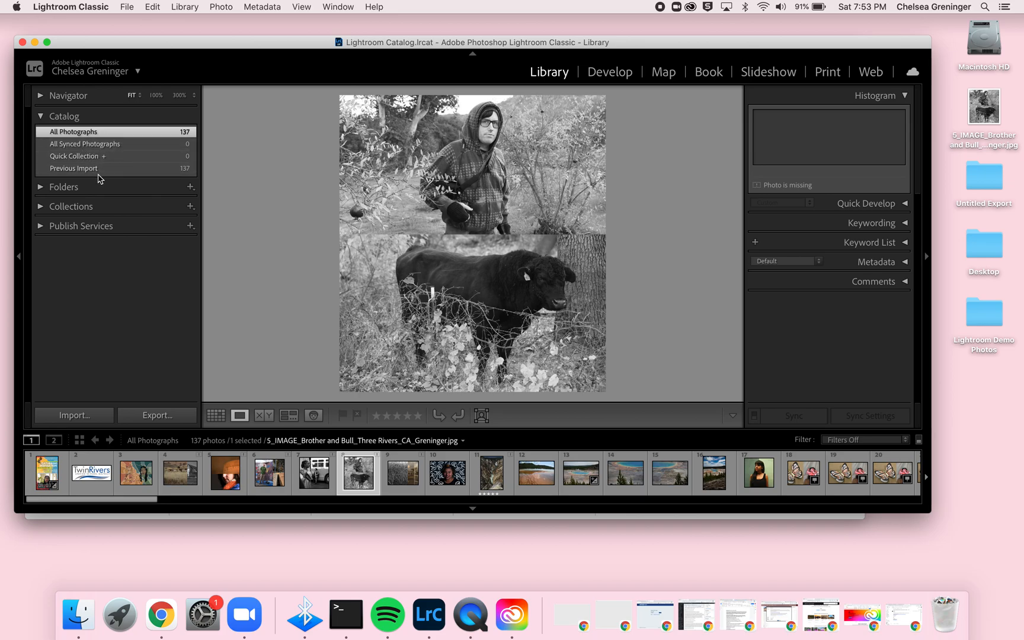
left_click(41, 116)
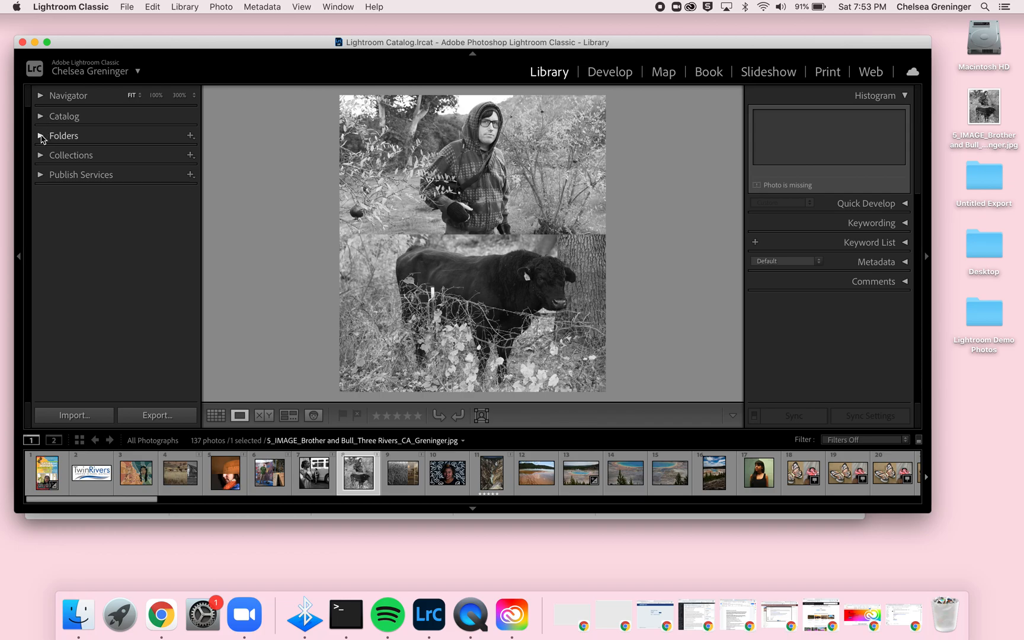
- Create a new folder named Demos inside Documents and add it to the library's folder list
left_click(40, 137)
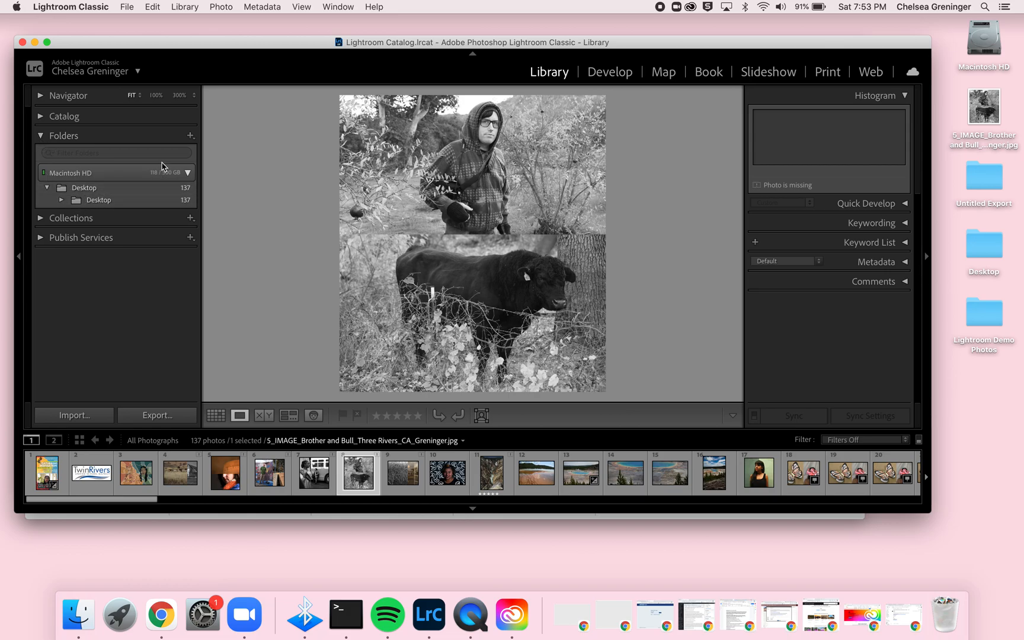
left_click(190, 136)
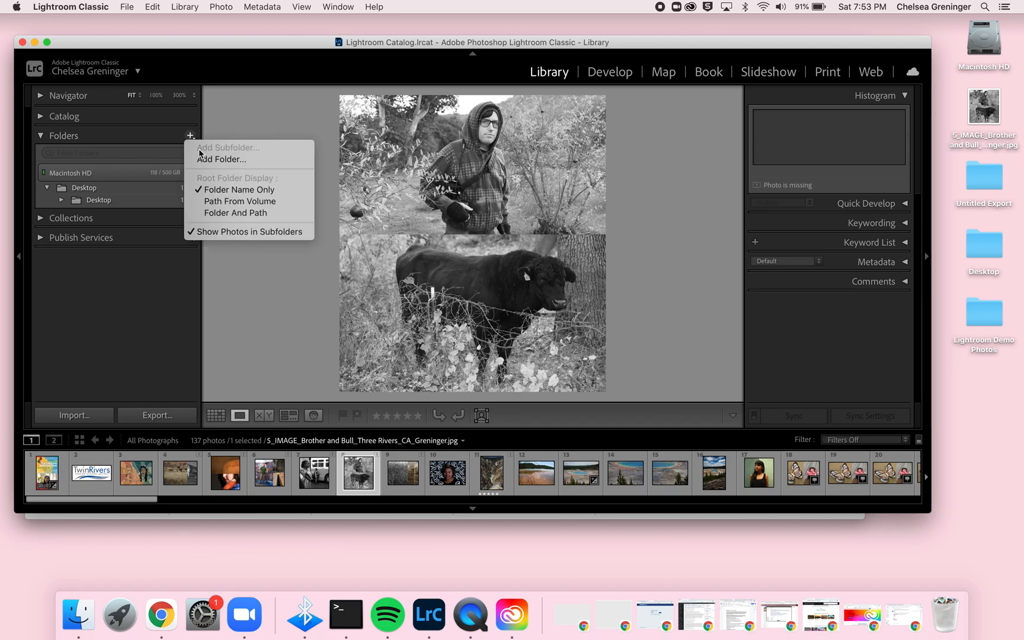
left_click(205, 162)
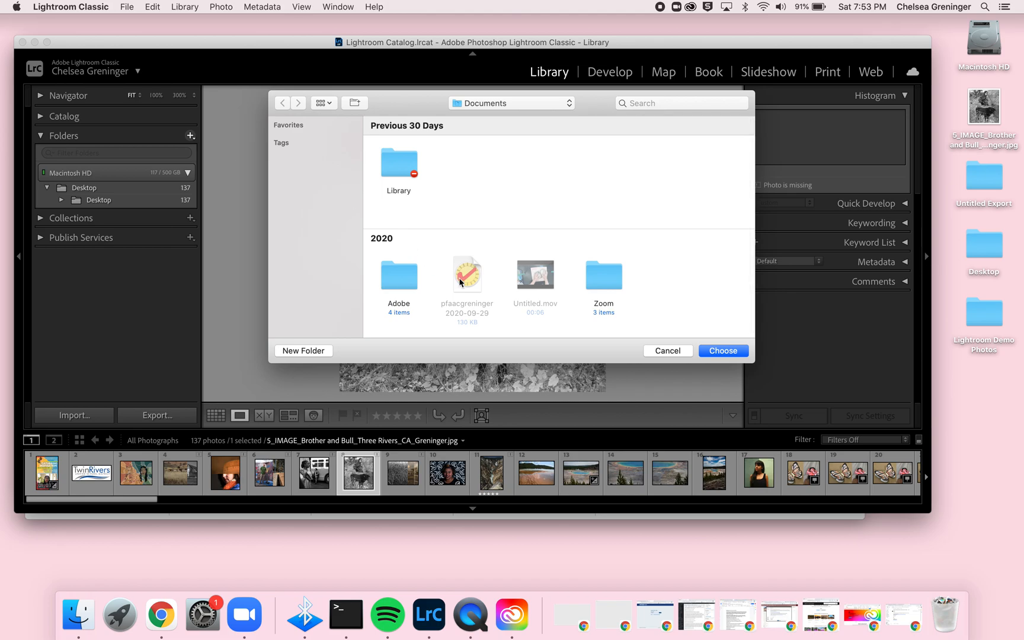
left_click(308, 350)
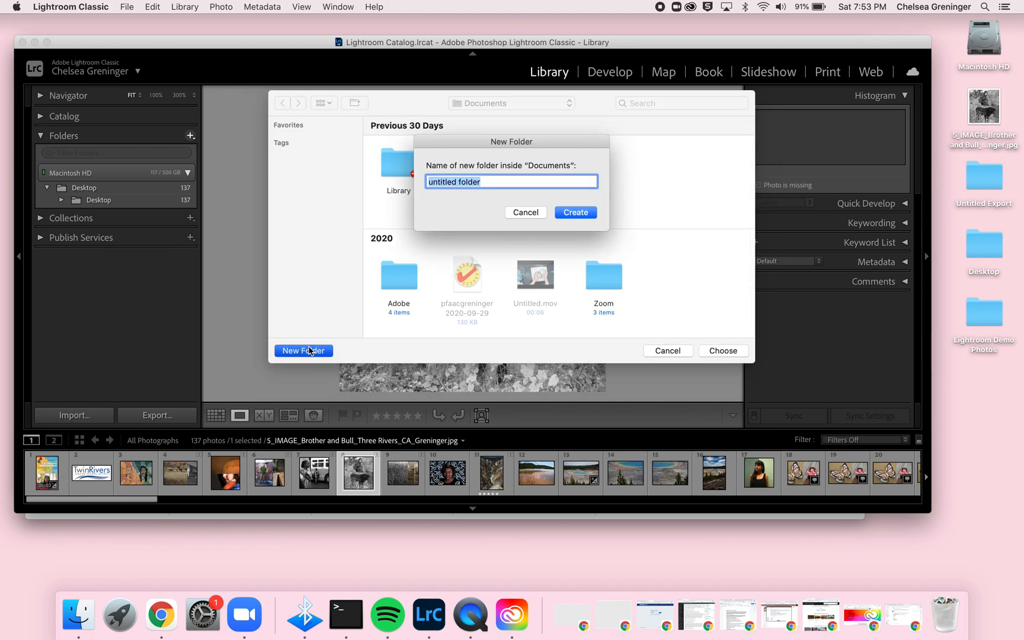
type("Demos")
left_click(575, 212)
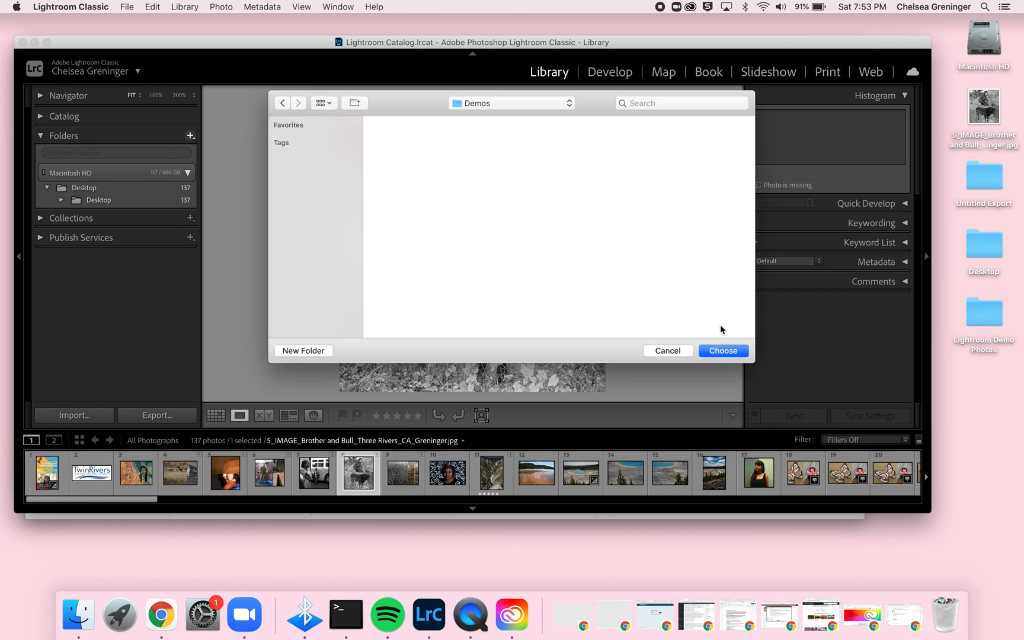
left_click(731, 348)
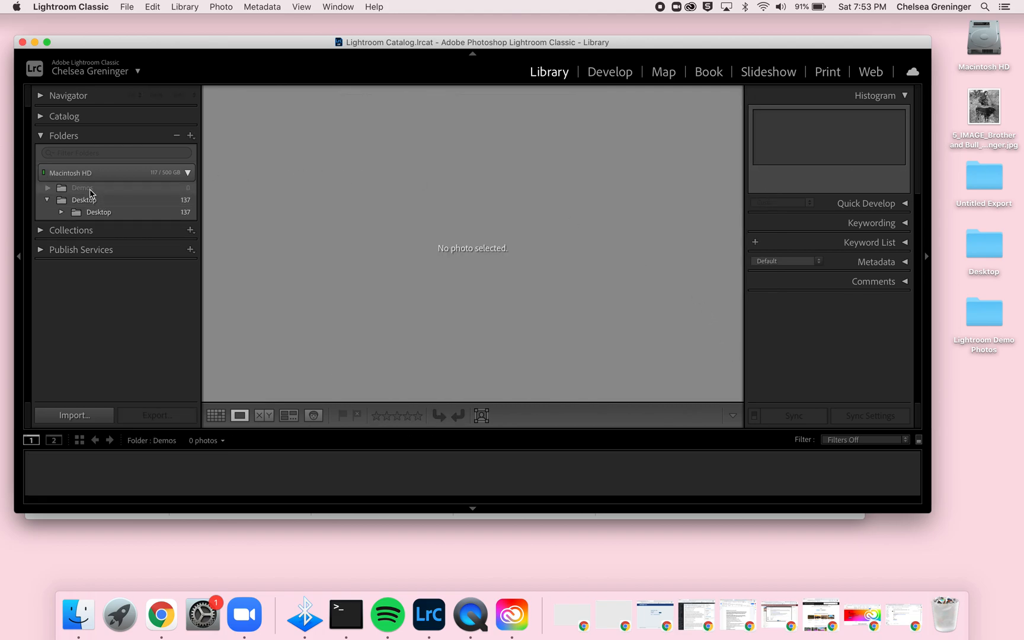
- Display the Desktop folder's photos and look through the Collections and Publish Services sections, leaving all sections collapsed
left_click(53, 203)
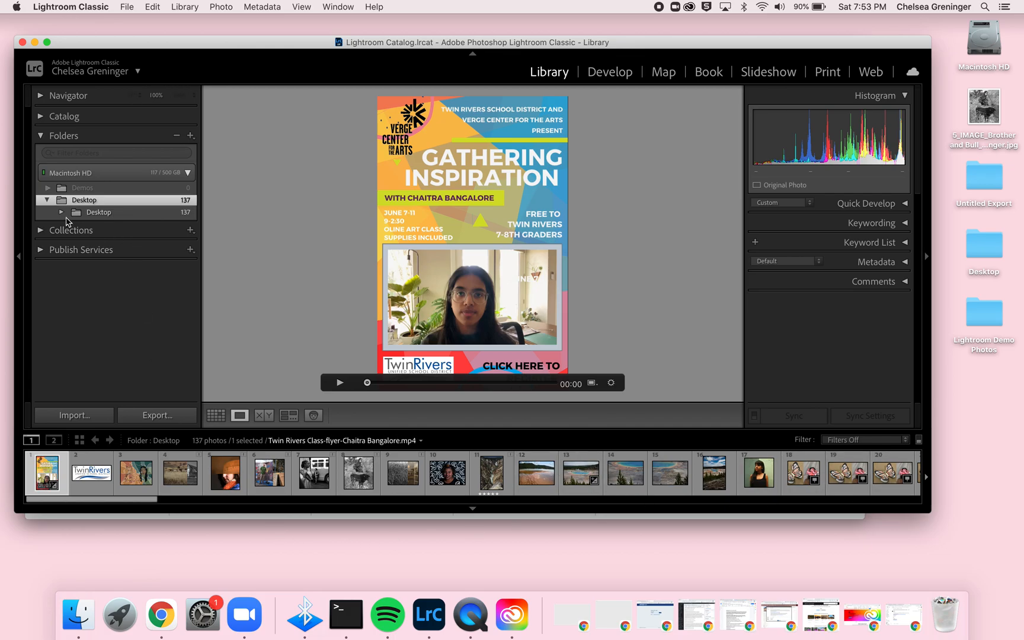
left_click(40, 136)
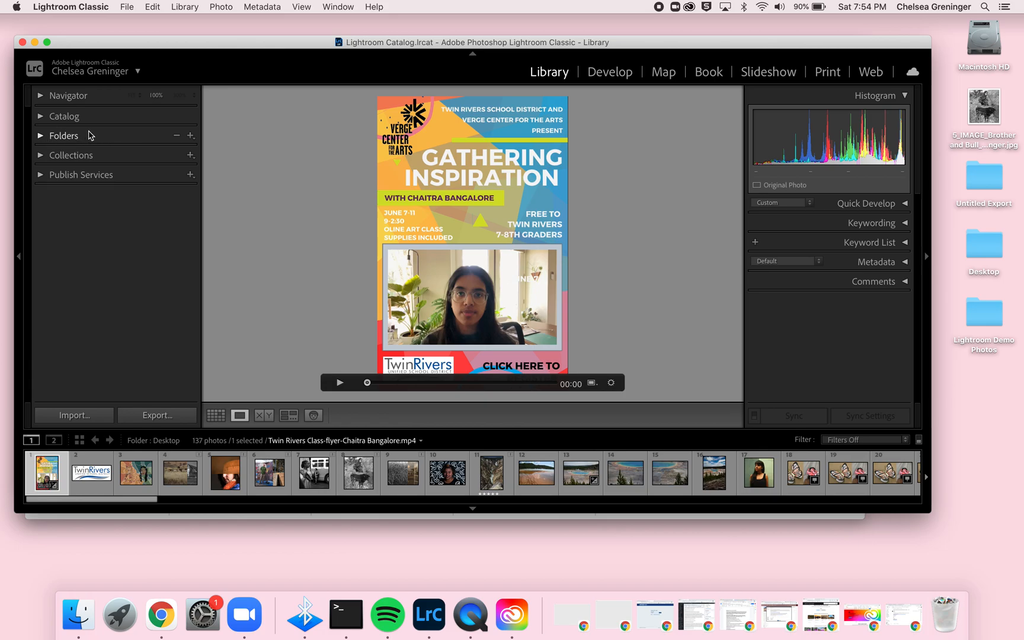
left_click(41, 155)
left_click(41, 155)
left_click(41, 175)
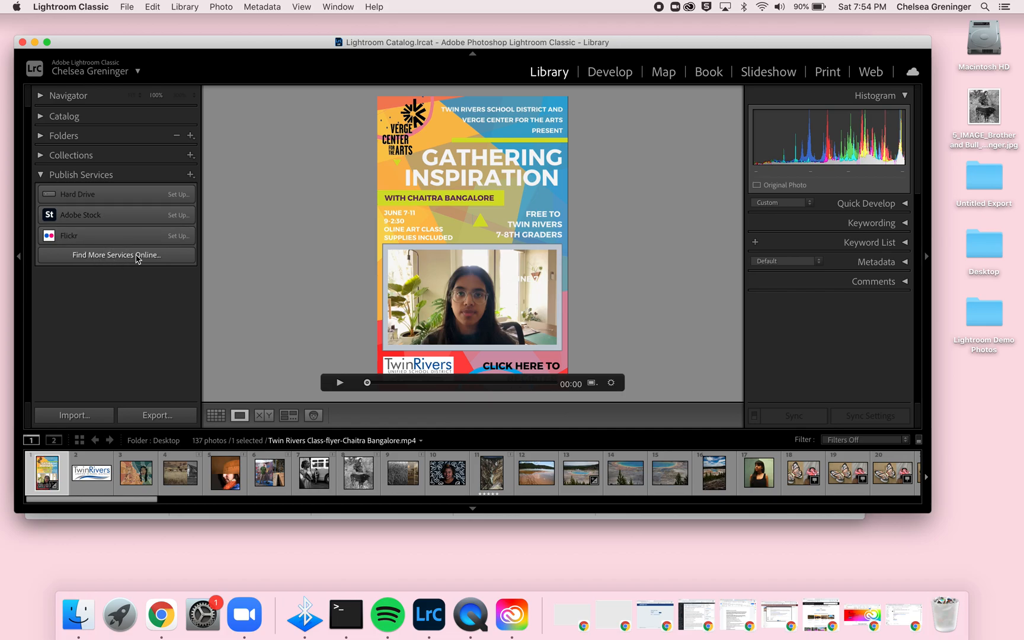
left_click(40, 174)
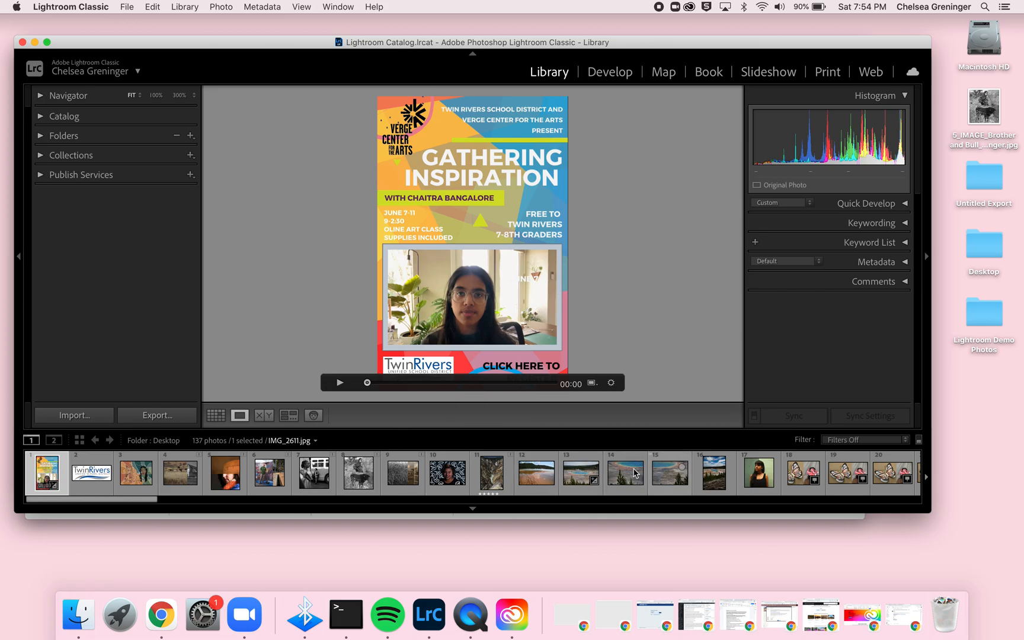
- Select the photo IMG_2610.jpg and view its Basic adjustments in the Develop module
left_click(713, 480)
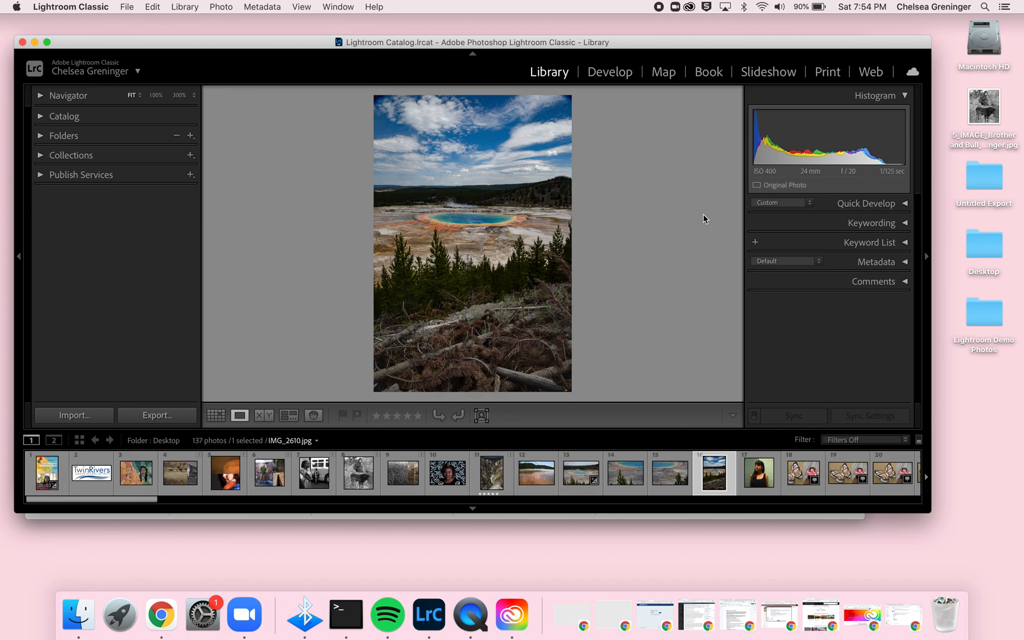
left_click(600, 78)
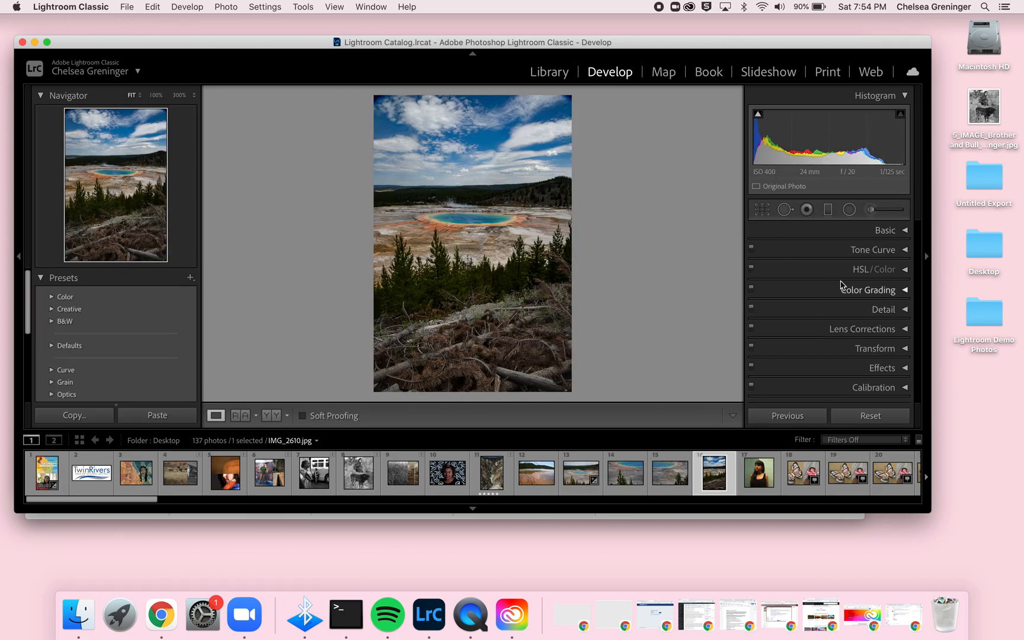
left_click(905, 234)
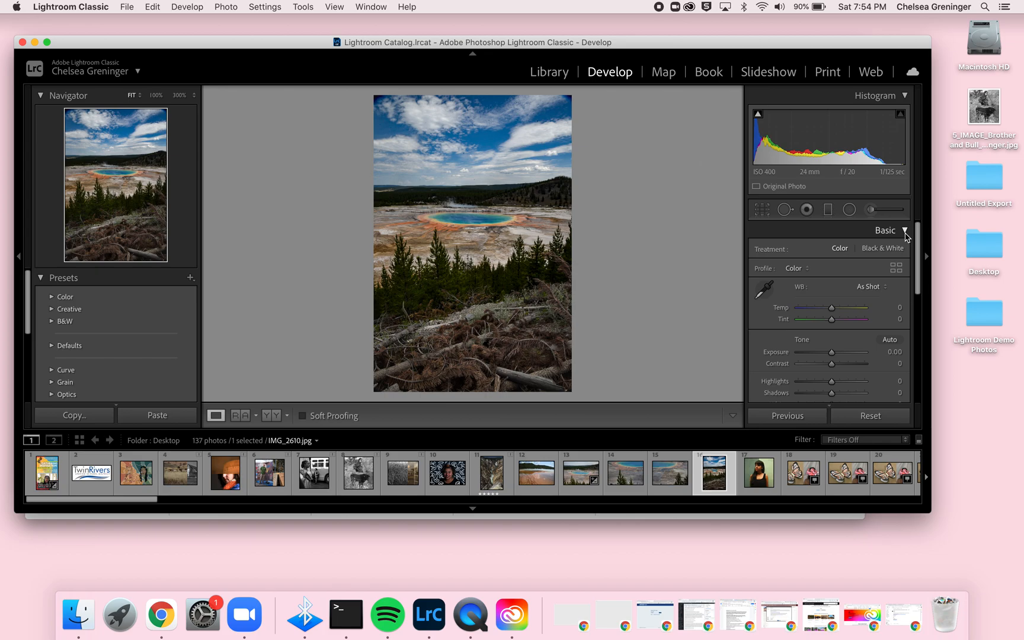
left_click(905, 233)
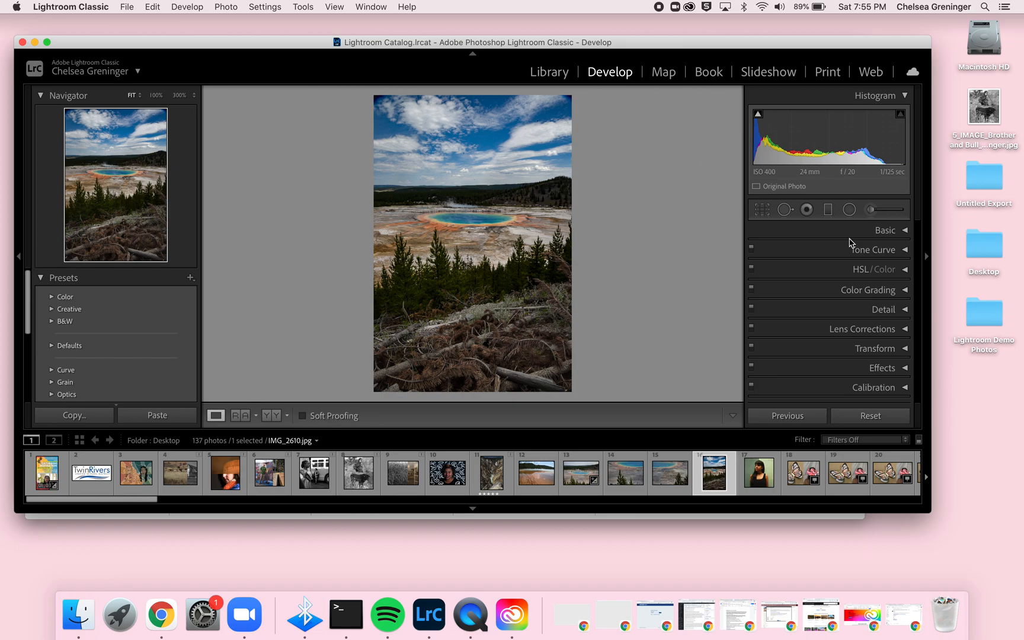
- Compare the Library module's tools with Develop's, expand the Basic adjustments, and return to the Library module
left_click(550, 71)
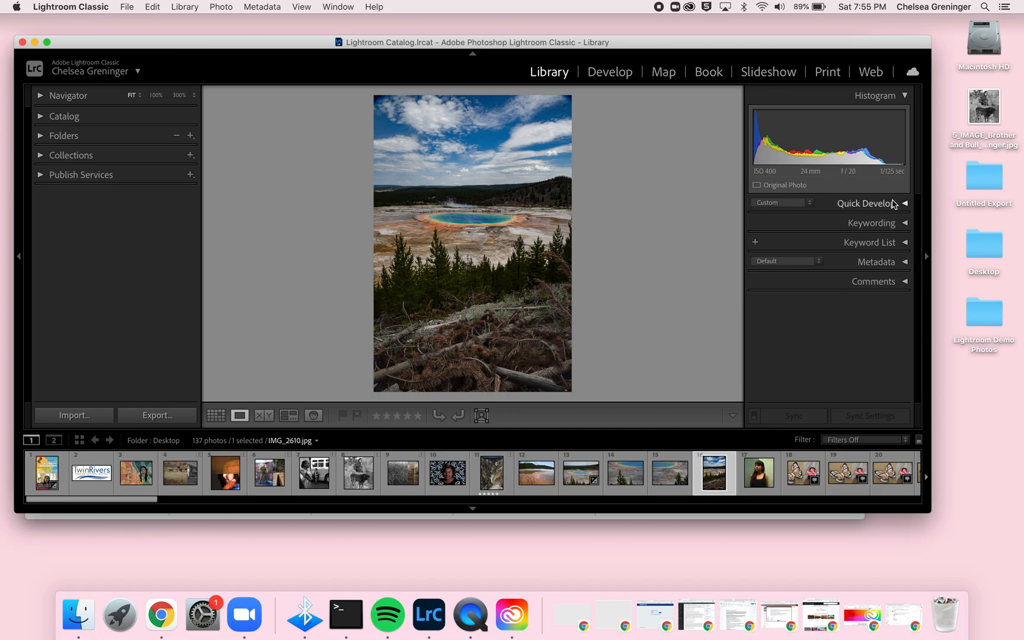
left_click(617, 76)
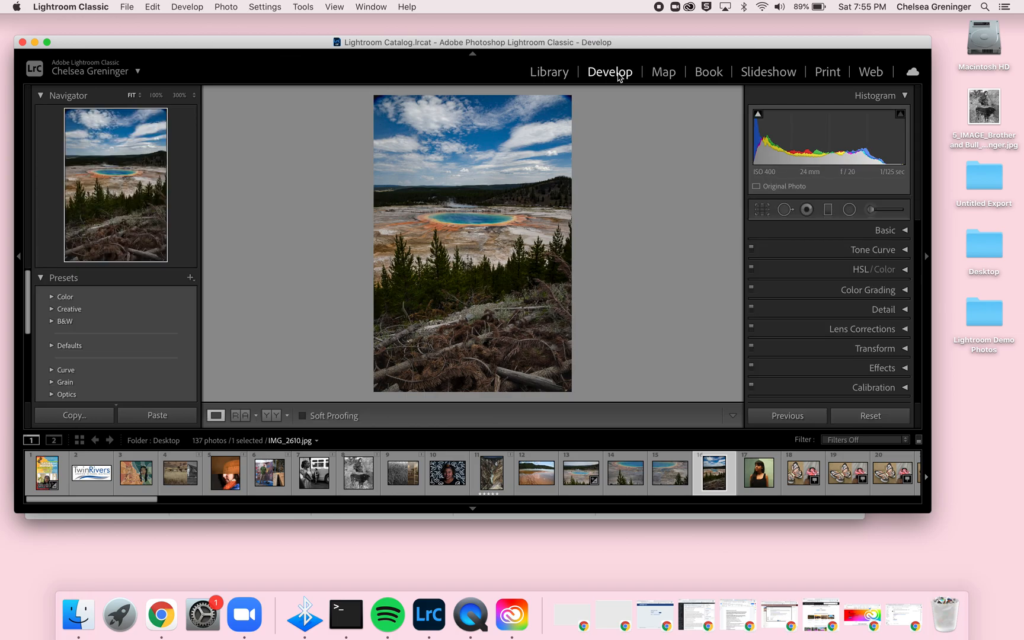
left_click(903, 231)
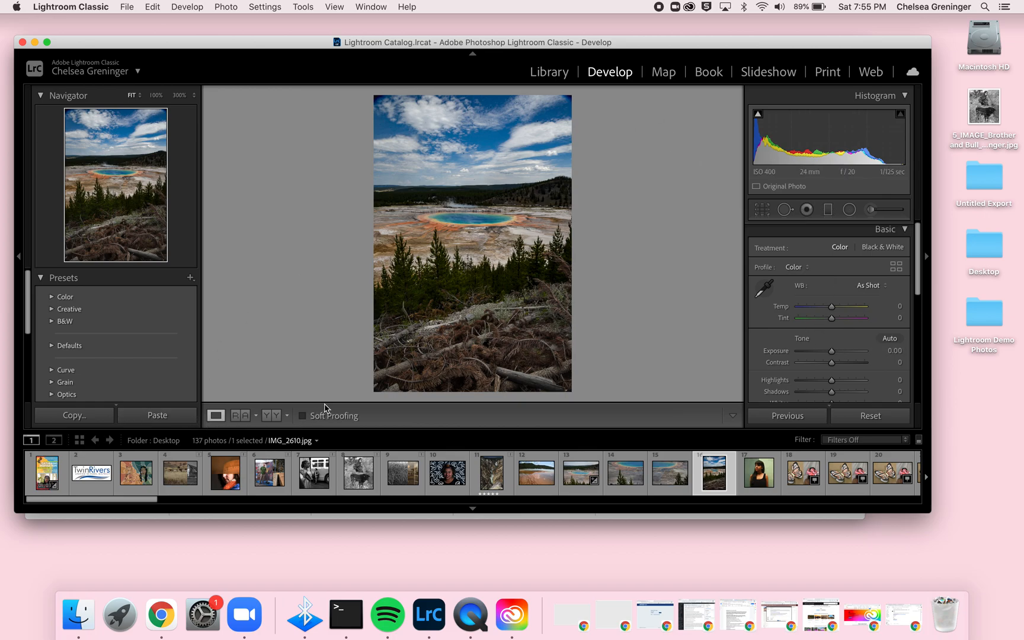
left_click(550, 74)
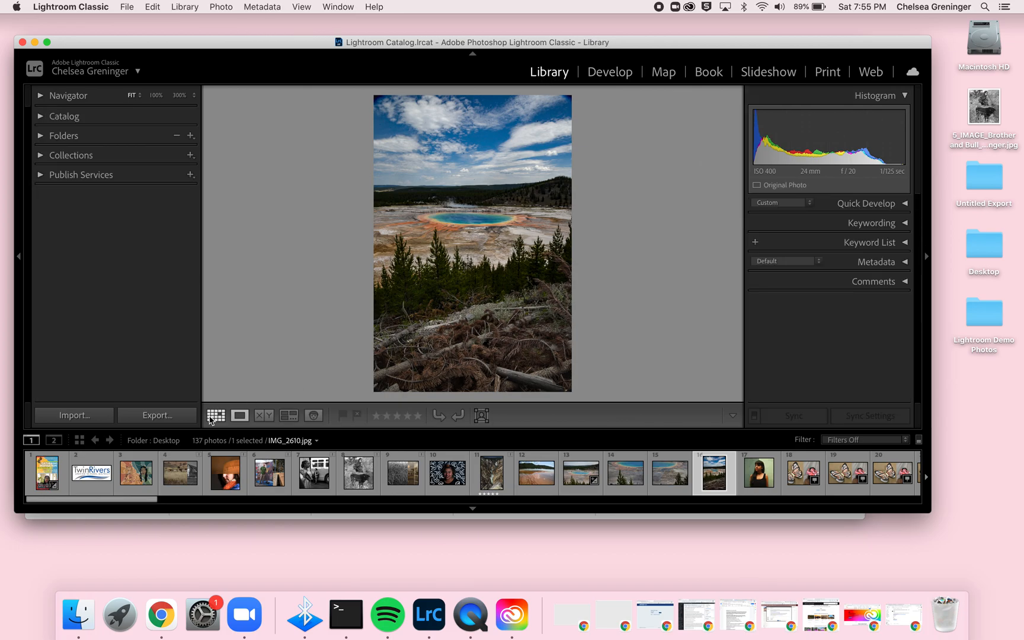
- Export IMG_2610.jpg to the hard drive, into the Untitled Export subfolder on the Desktop
left_click(185, 416)
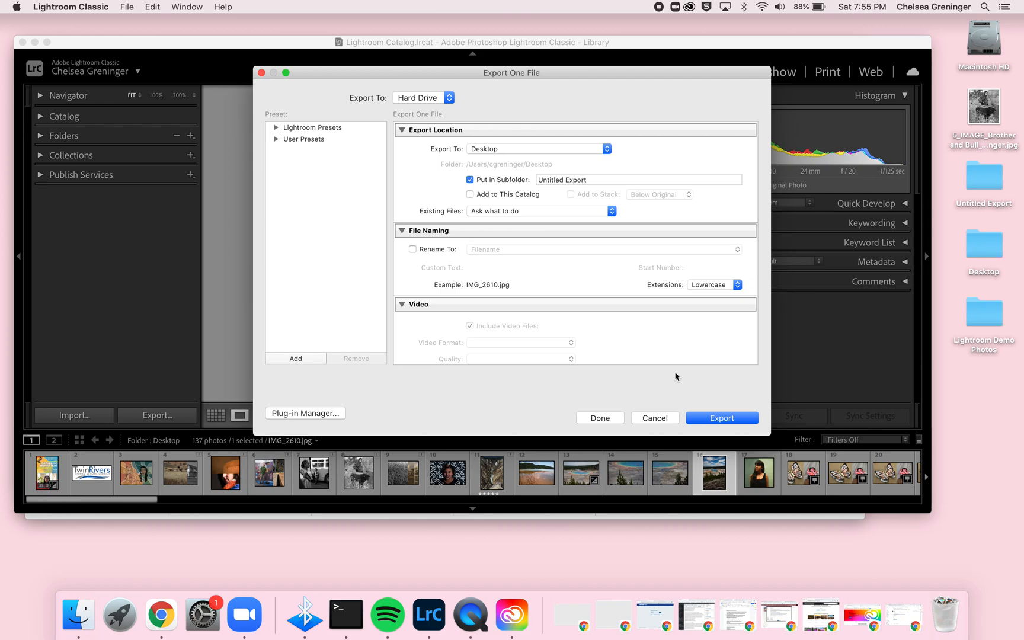
left_click(714, 419)
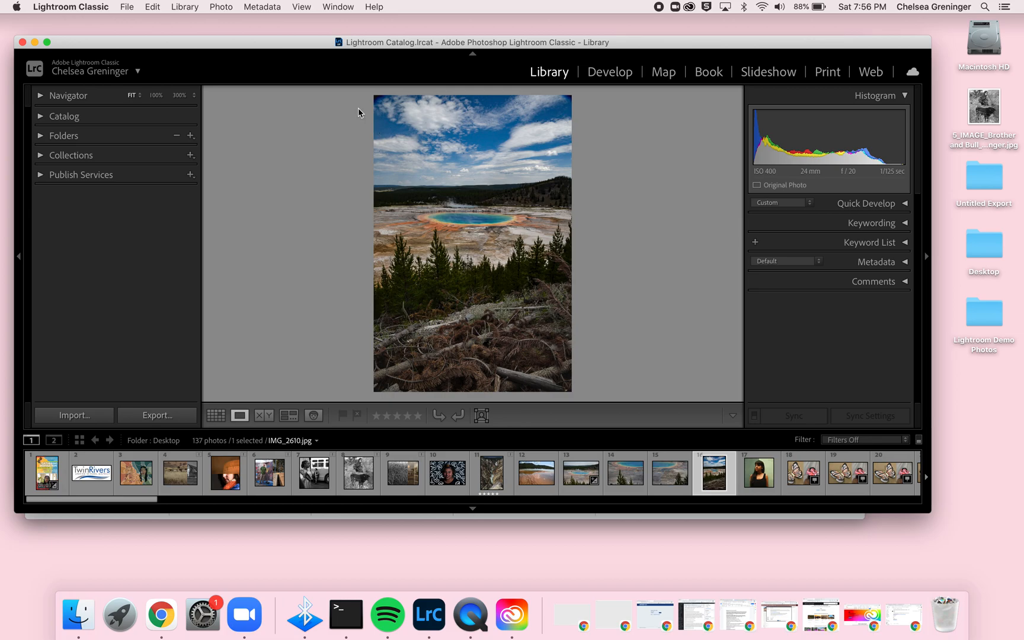
mouse_move(295, 38)
left_mouse_down()
mouse_move(309, 88)
mouse_move(289, 47)
left_mouse_up()
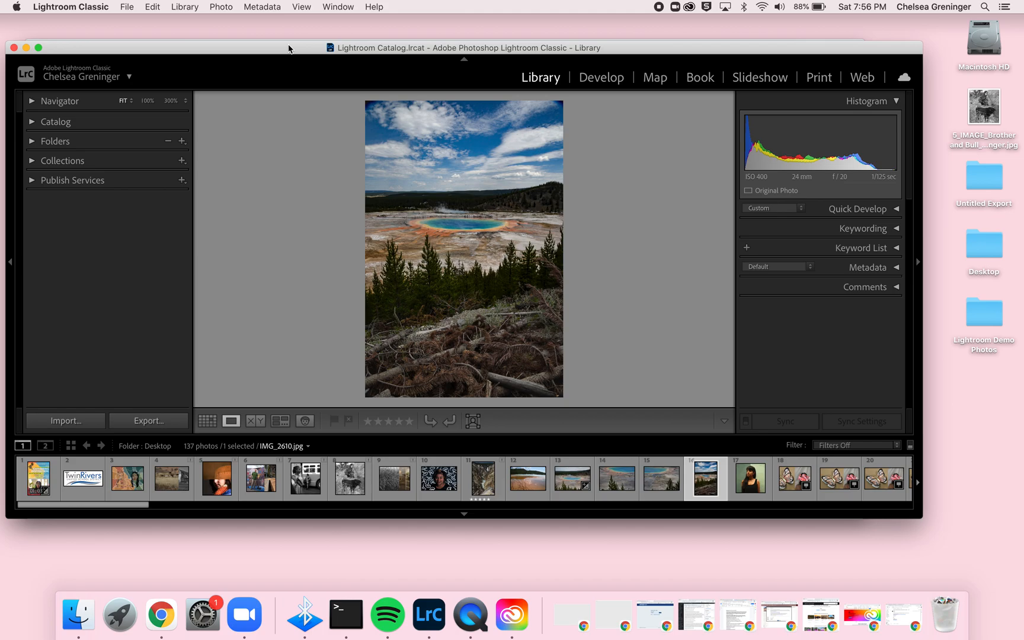